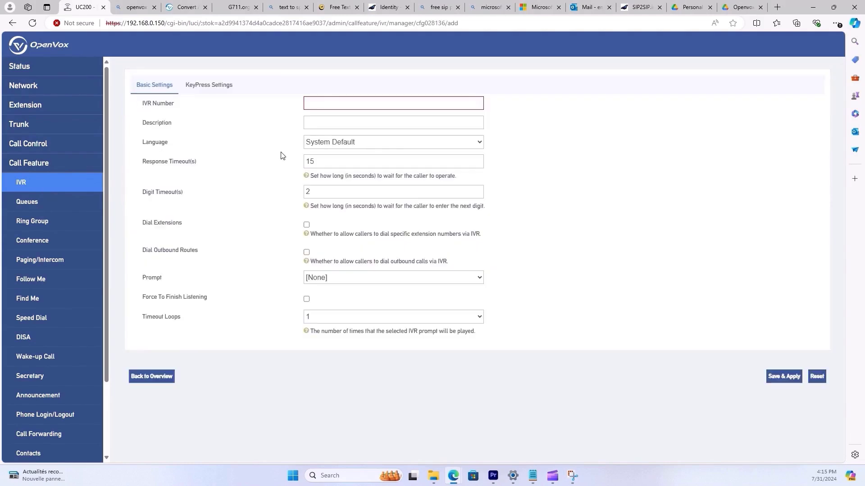
Set the new IVR's number to 8000 and its language to English.
click(320, 125)
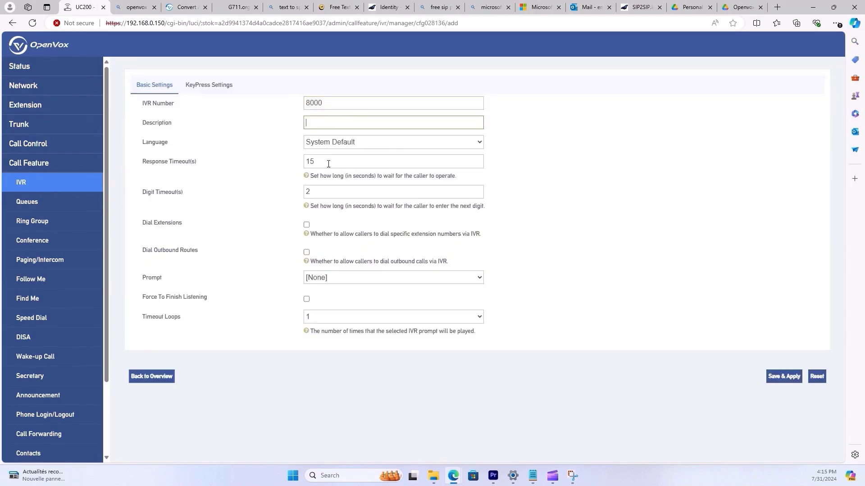
click(318, 146)
click(320, 147)
click(319, 175)
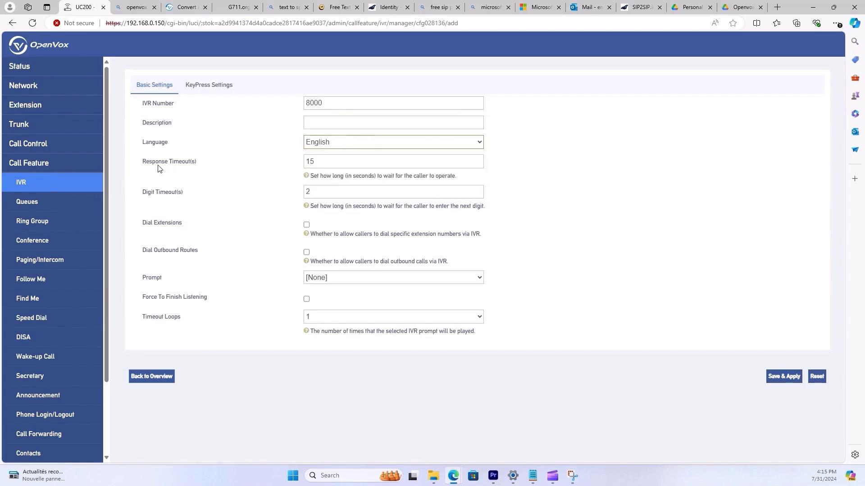
Check which audio files are available as the IVR prompt.
click(345, 277)
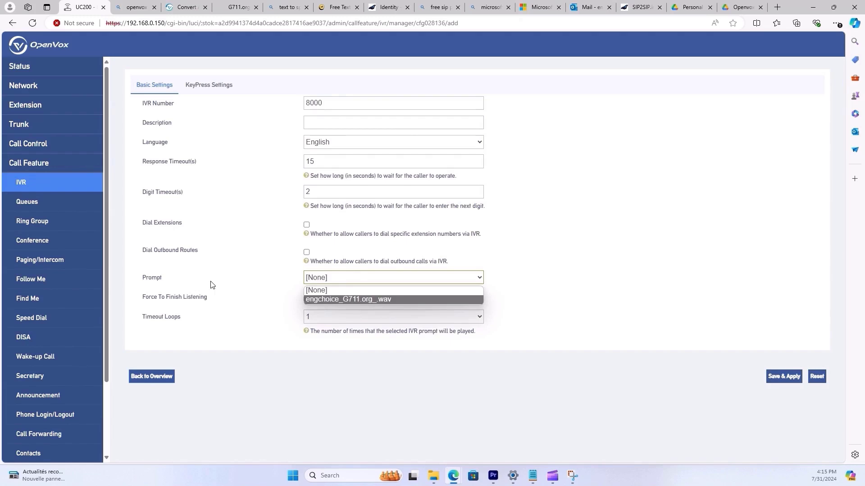
click(136, 288)
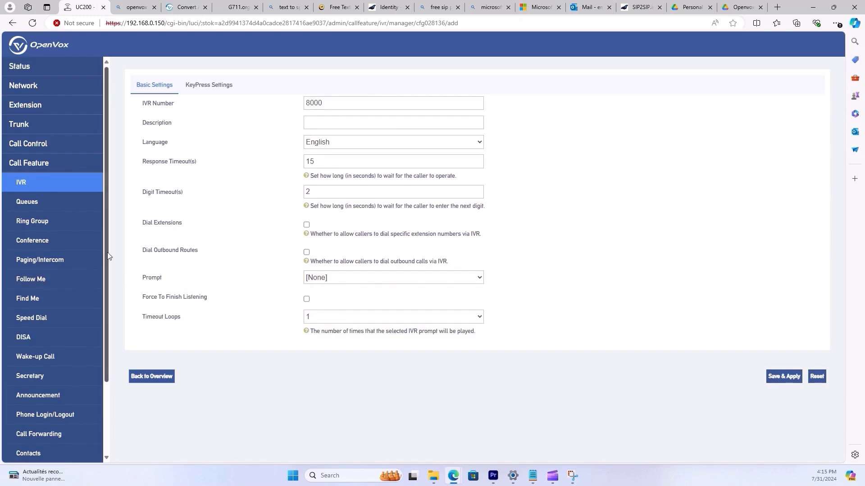
drag(108, 257, 110, 328)
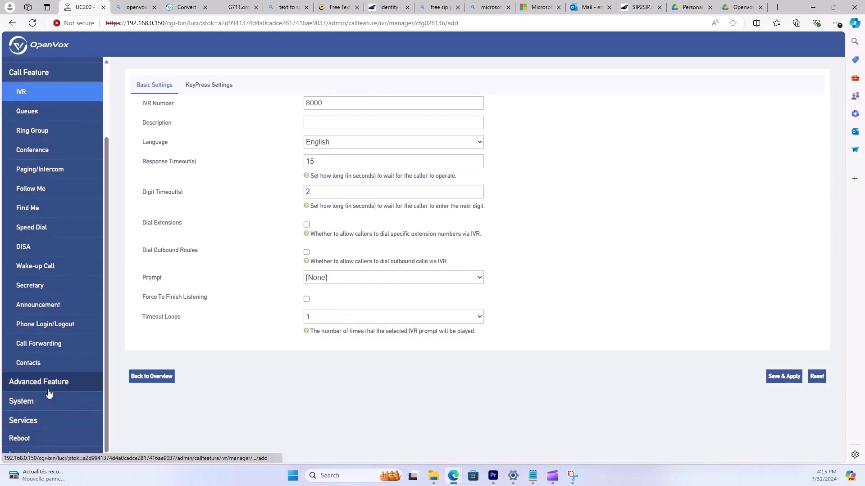
click(333, 278)
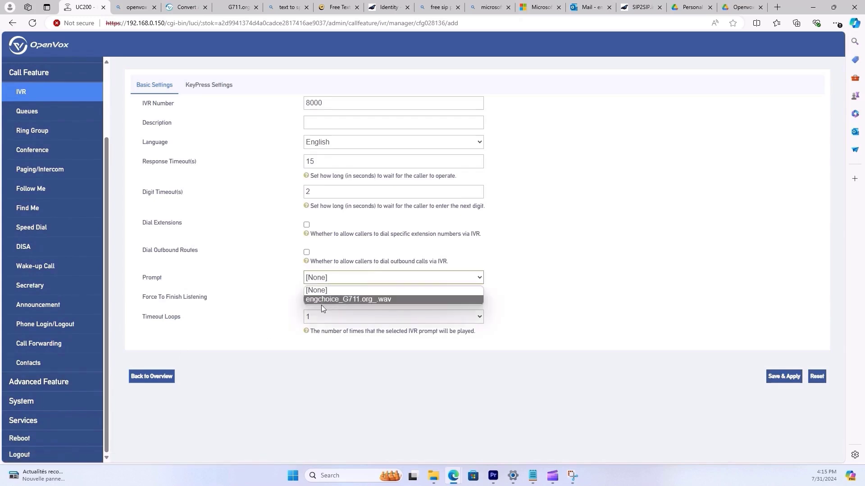
click(132, 309)
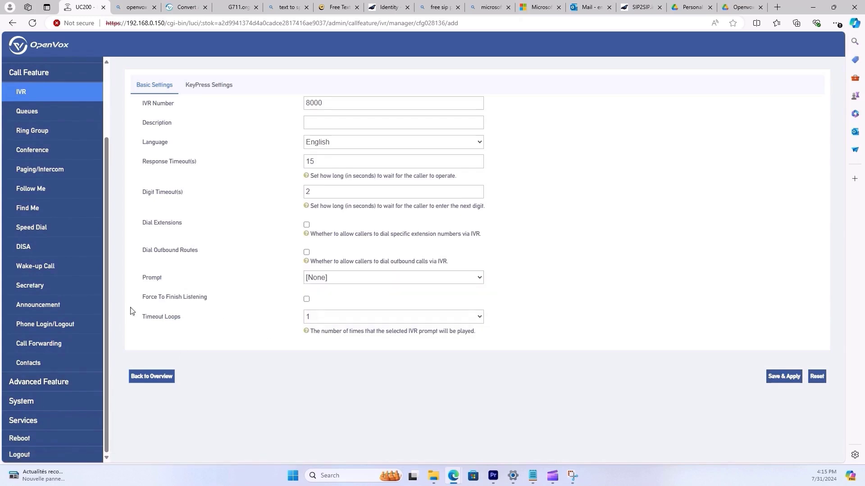
Open the custom voice prompts list and view the local audio files available for import.
click(81, 387)
scroll(59, 381, down, 3)
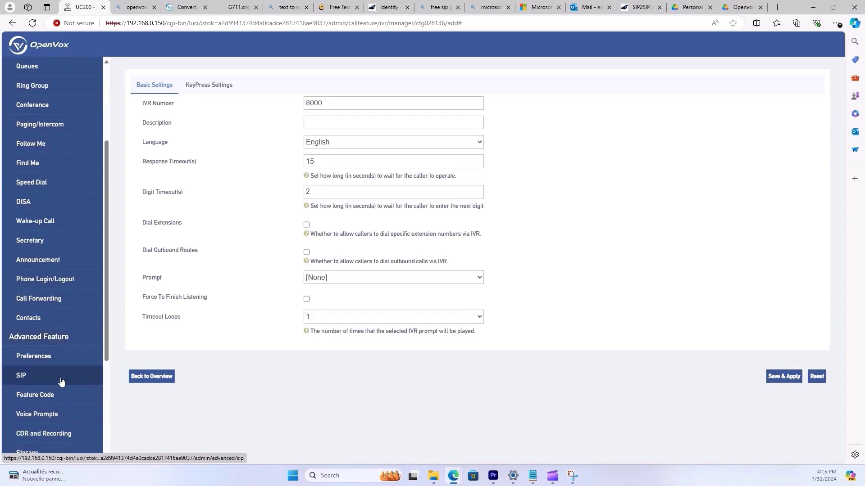
click(39, 330)
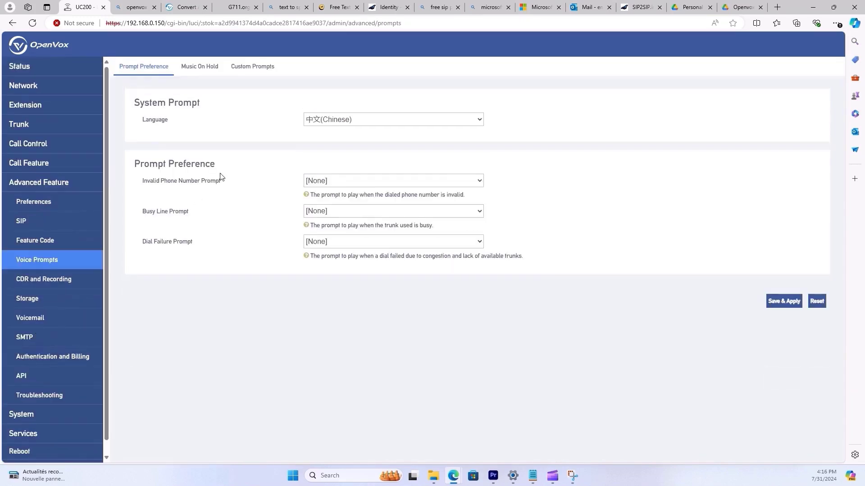
click(258, 69)
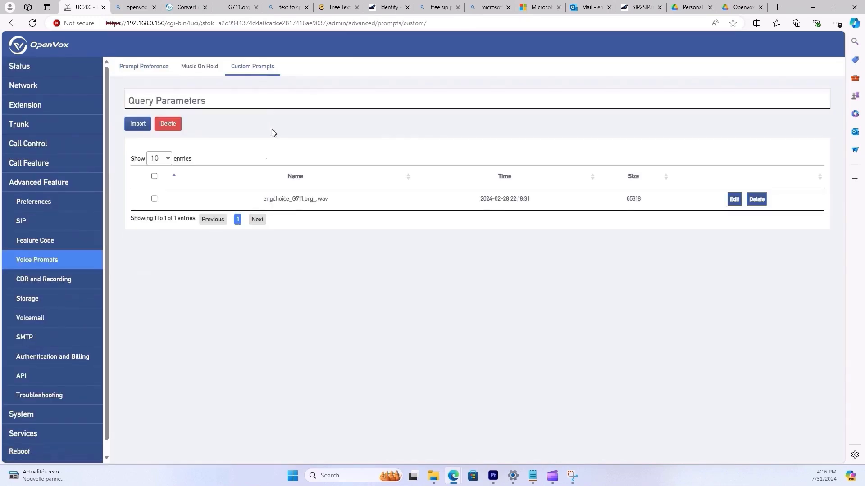
click(137, 122)
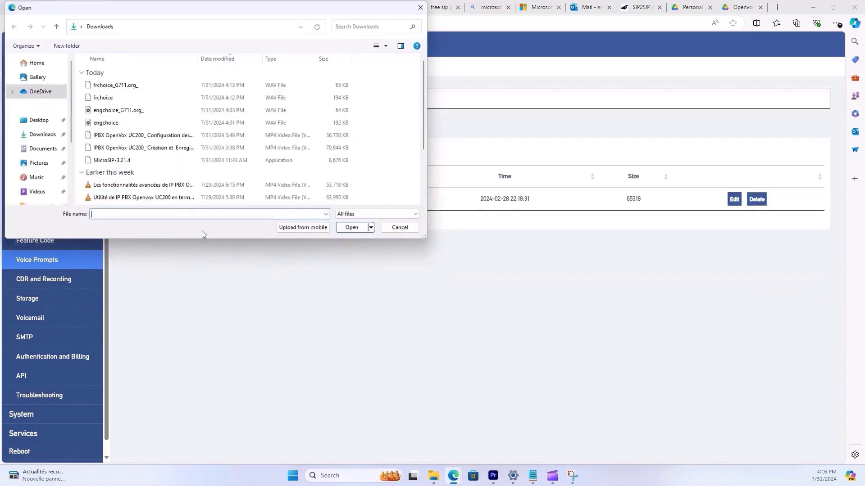
click(405, 229)
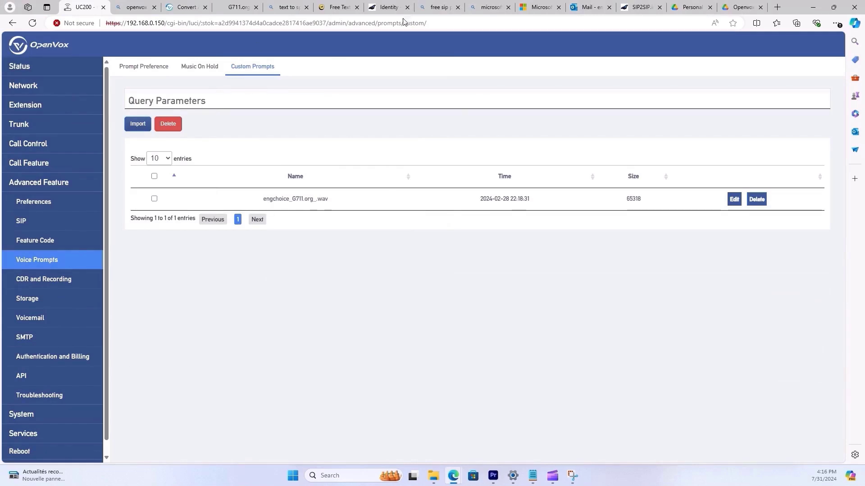
Review the openvox prompt converter search results and the OpenVox guide on converting audio files online.
click(239, 7)
click(190, 5)
click(135, 7)
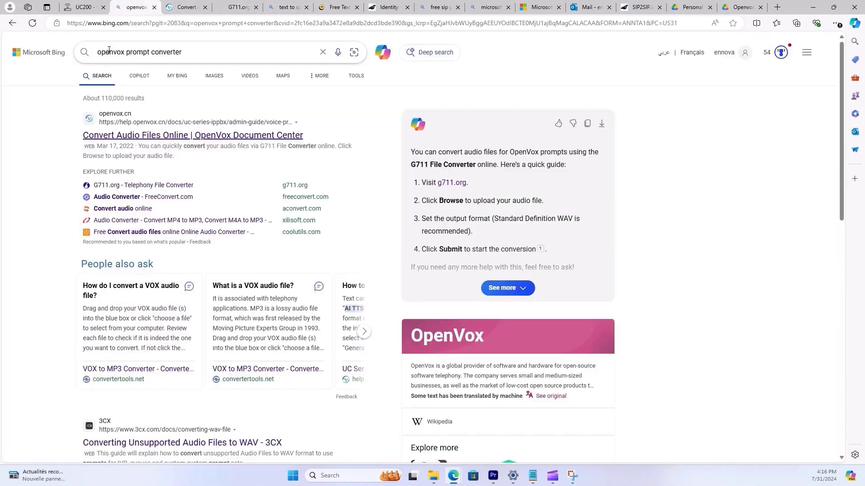
click(185, 54)
click(186, 7)
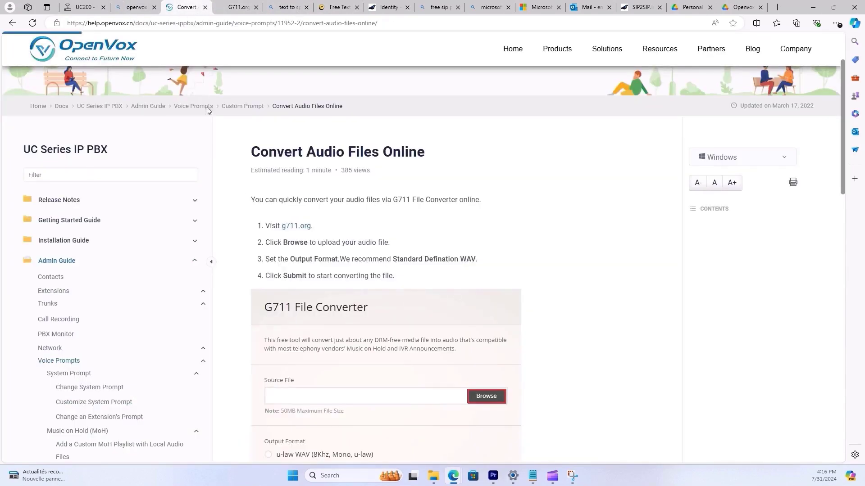
scroll(293, 236, down, 2)
scroll(309, 226, up, 2)
View the G711.org converter's source file, output format and volume options.
click(243, 7)
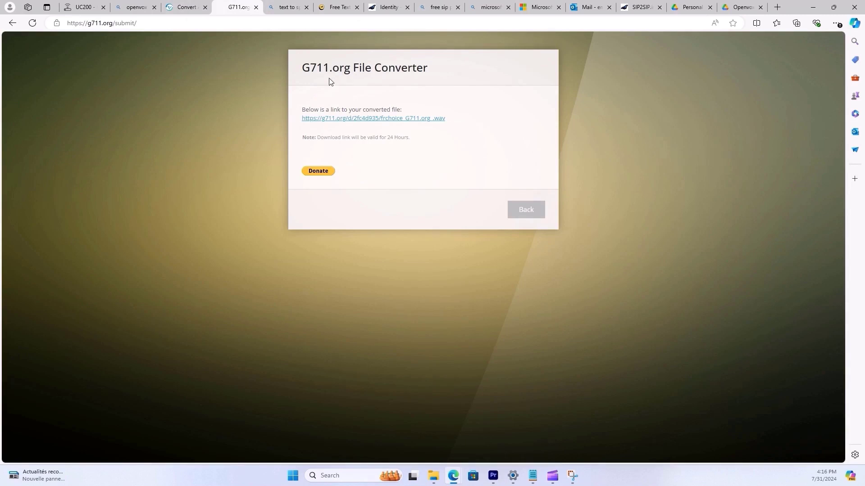
click(523, 209)
click(516, 148)
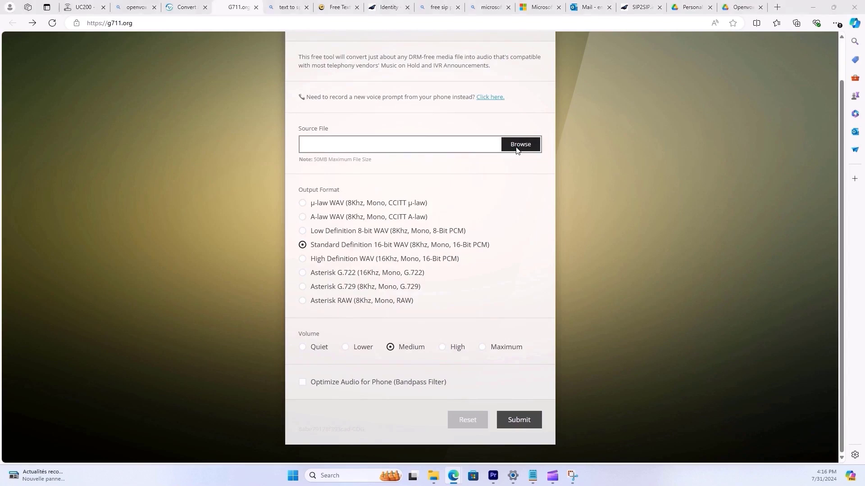
click(401, 229)
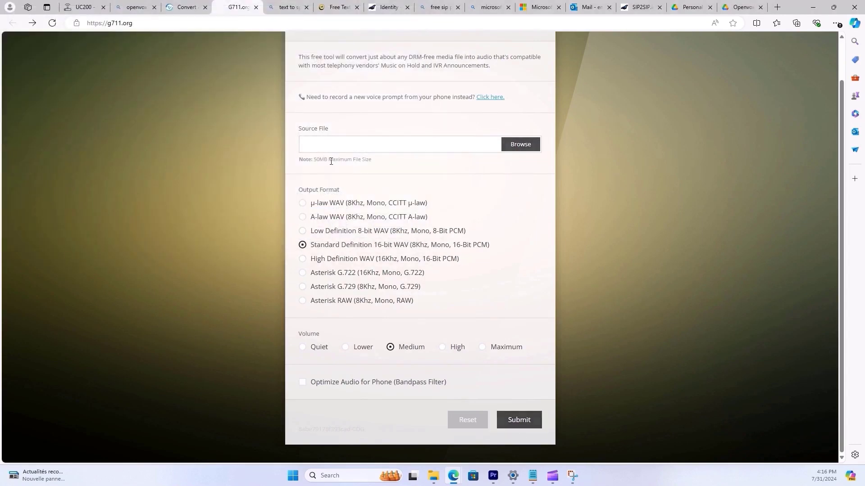
Import frchoice_G711.org_.wav into the PBX's custom voice prompts.
click(83, 7)
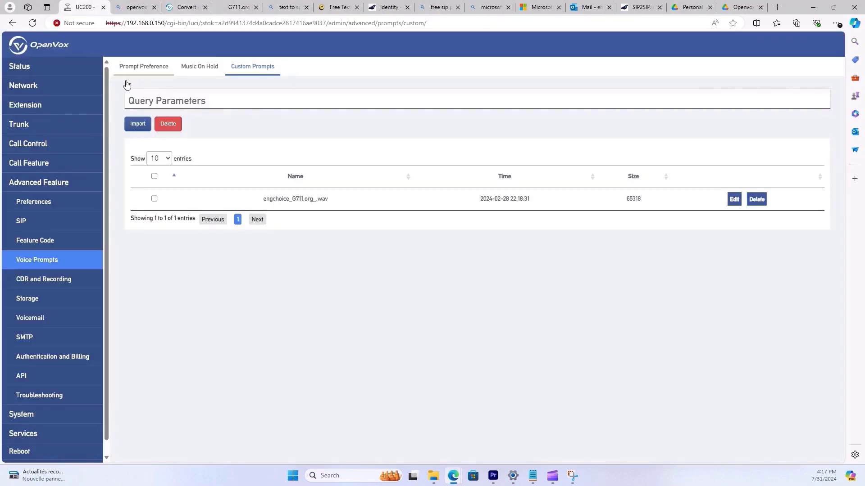
click(140, 127)
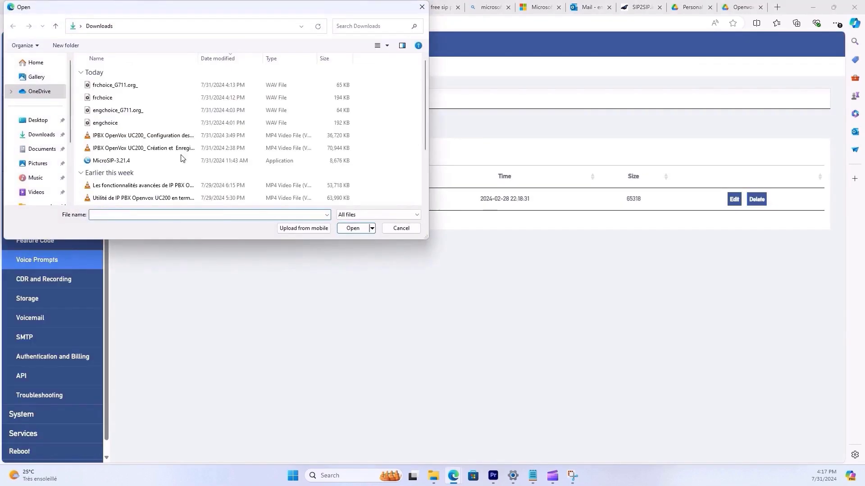
click(103, 86)
click(354, 228)
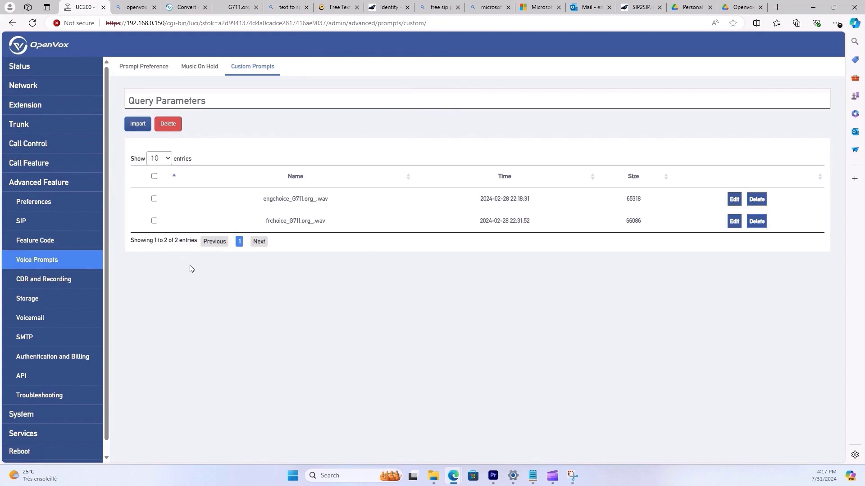
drag(261, 198, 290, 201)
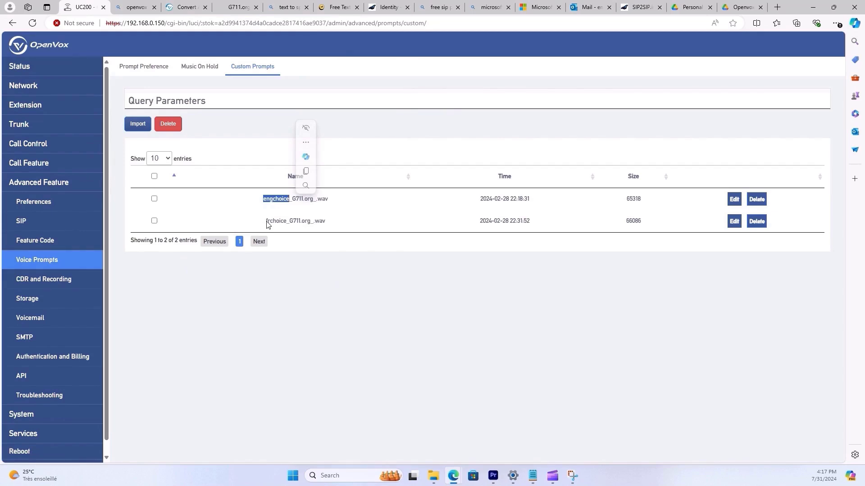
drag(266, 224, 293, 224)
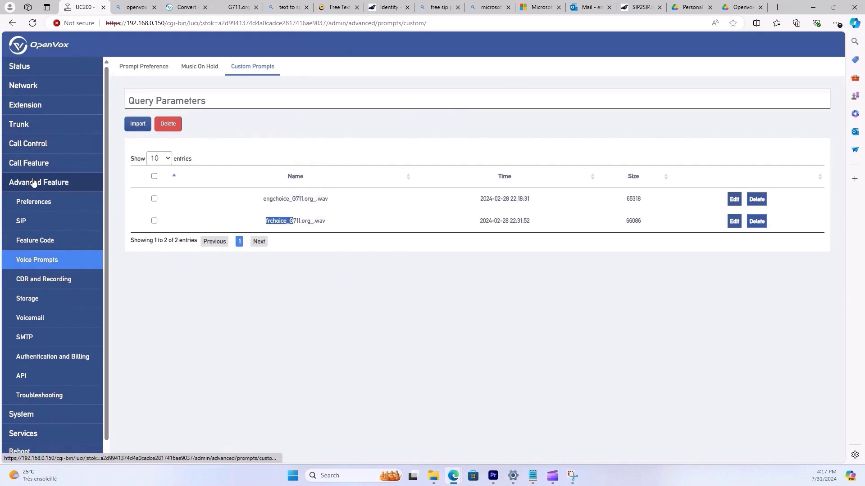
Start a new IVR and set its number to 8000.
click(29, 163)
click(136, 104)
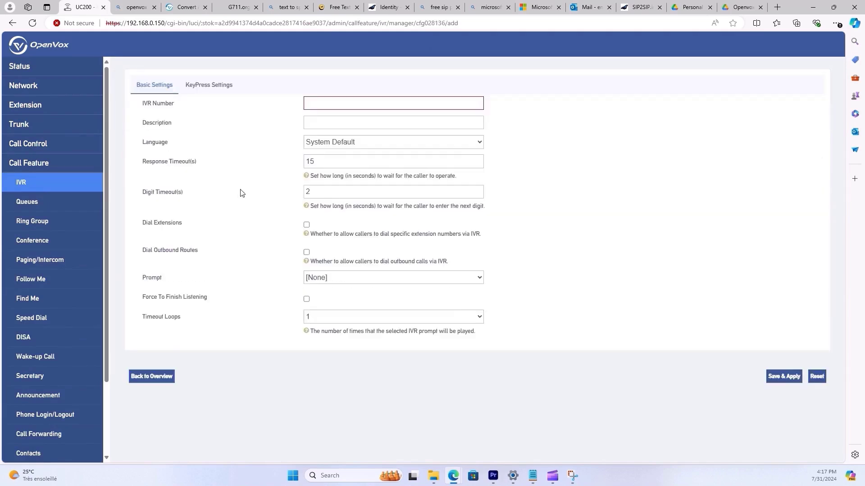
click(314, 103)
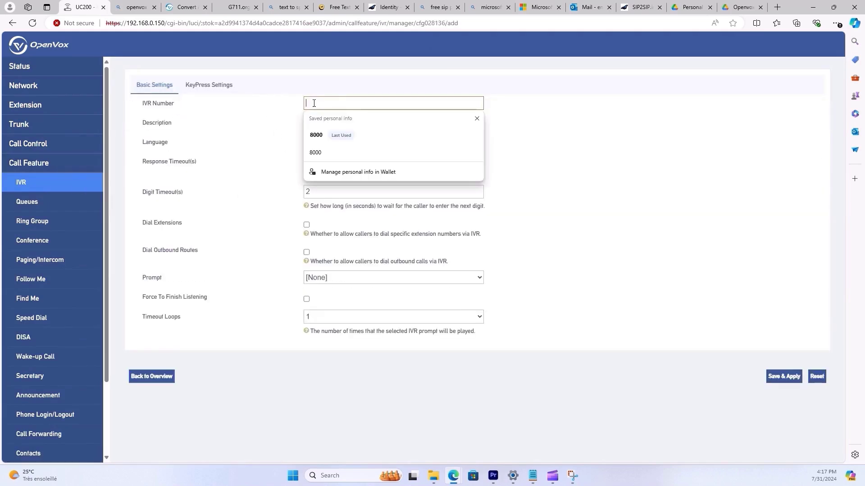
text(8000)
click(333, 124)
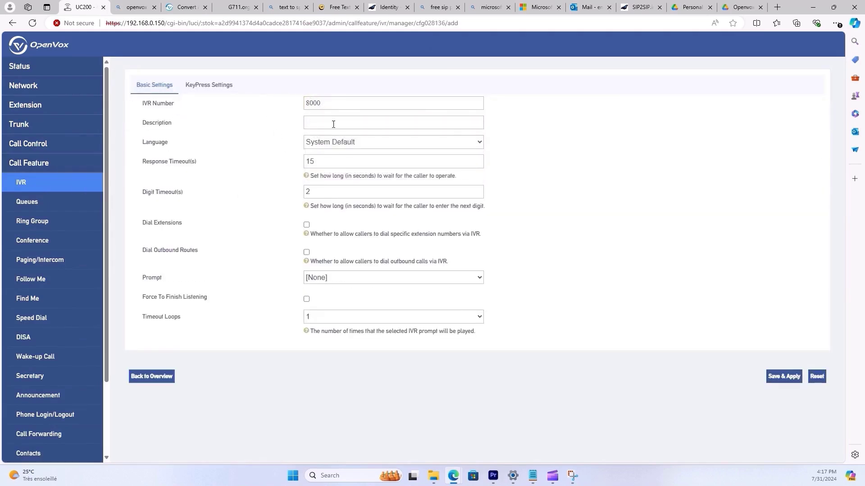
Try engchoice_G711.org_.wav as the IVR prompt and the Force To Finish Listening option, restoring both to their defaults.
click(426, 279)
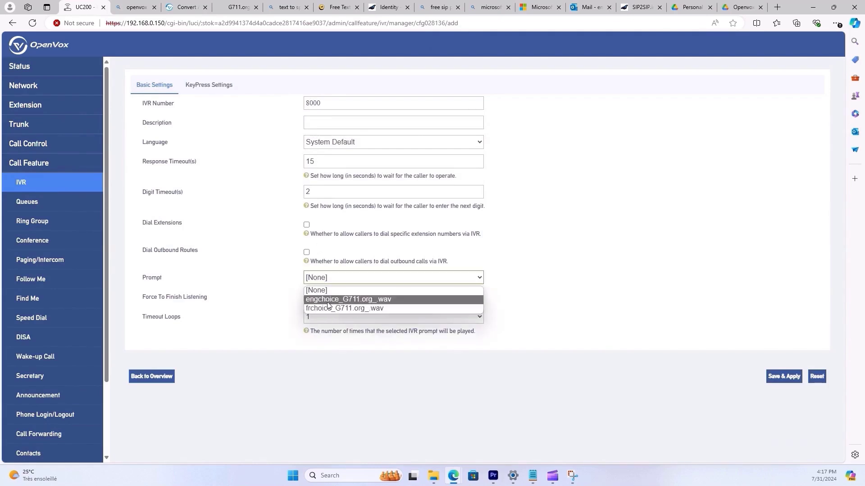
click(311, 300)
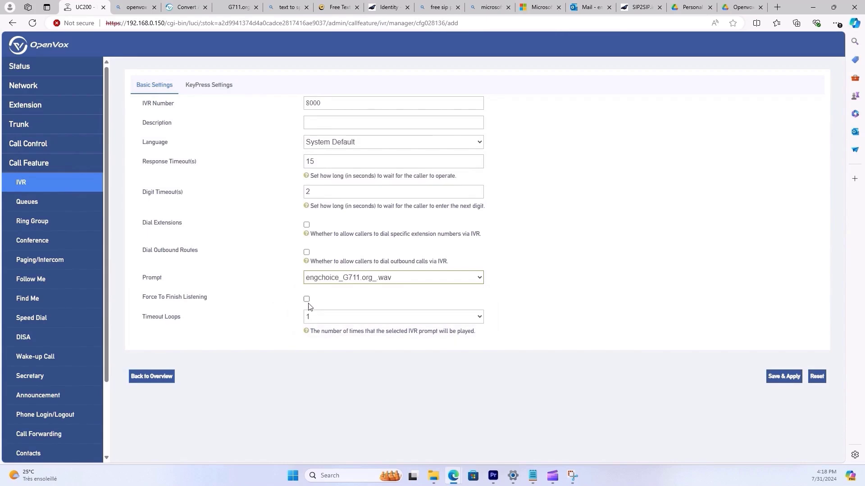
click(339, 279)
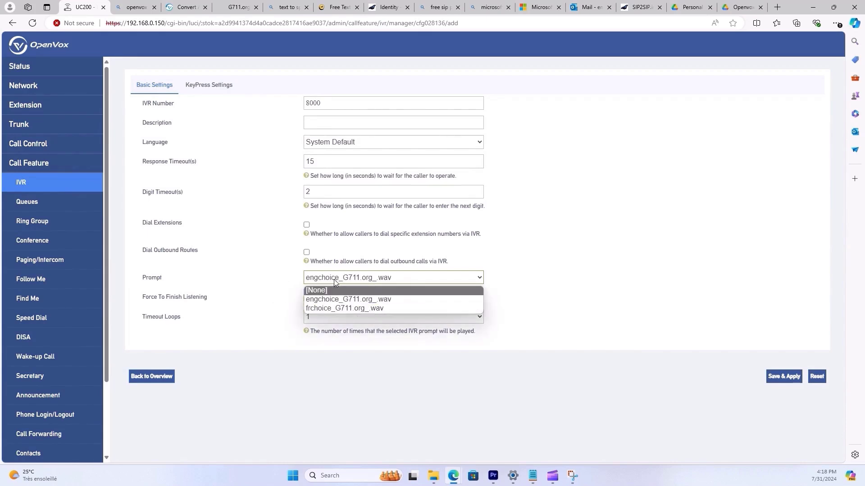
click(323, 290)
click(315, 283)
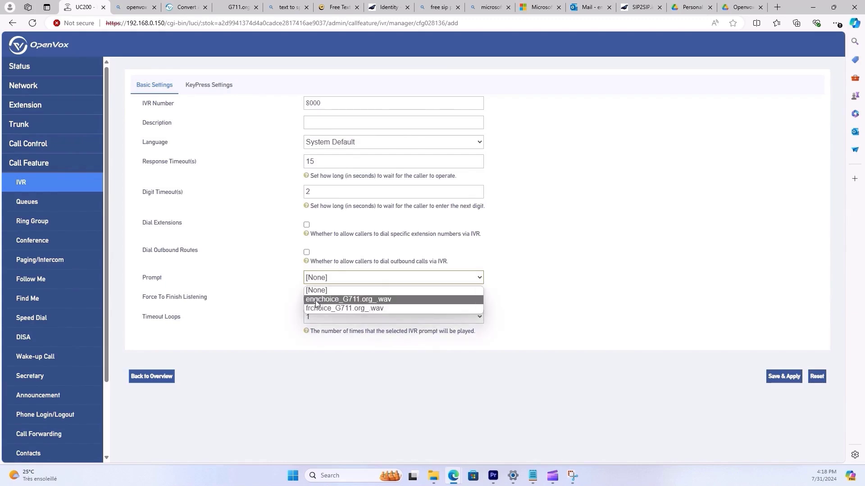
click(286, 276)
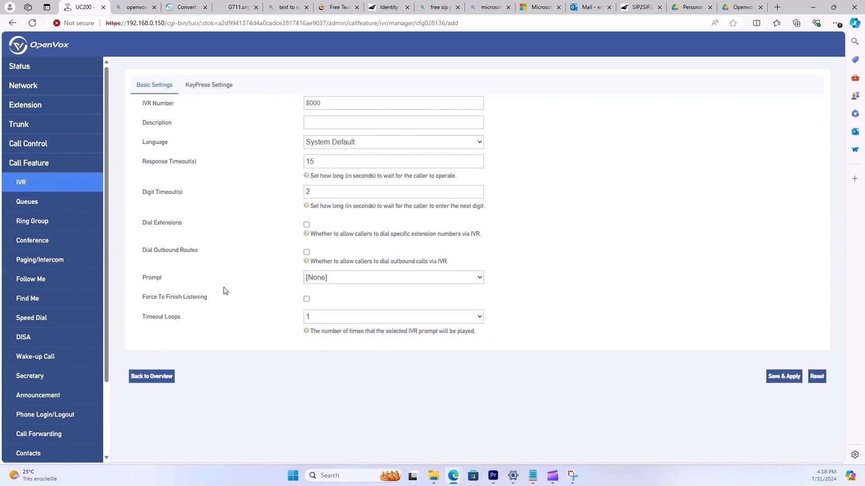
click(307, 300)
click(308, 300)
Open the IVR's keypress settings and examine the actions for keys 0 to 9, *, #, timeout and invalid input.
click(211, 85)
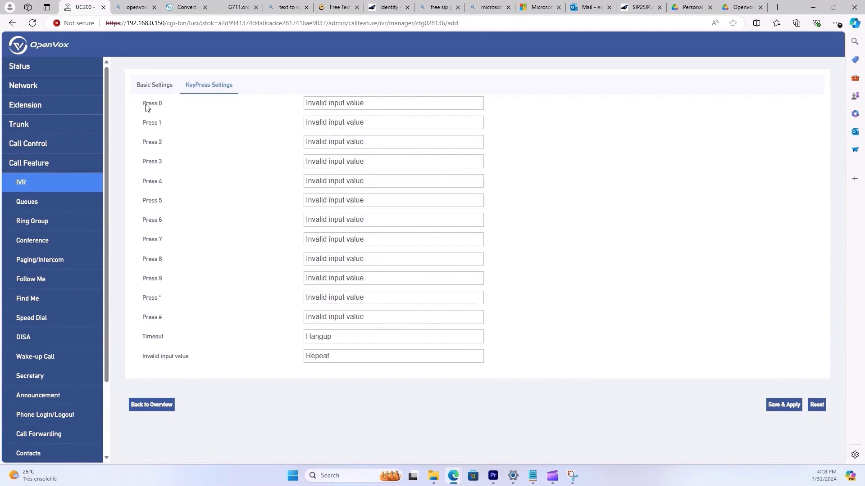
drag(146, 106, 163, 284)
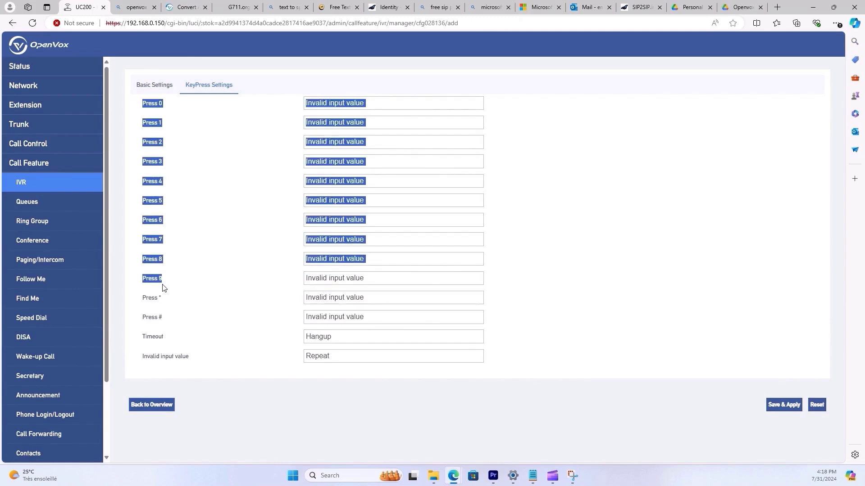
click(128, 115)
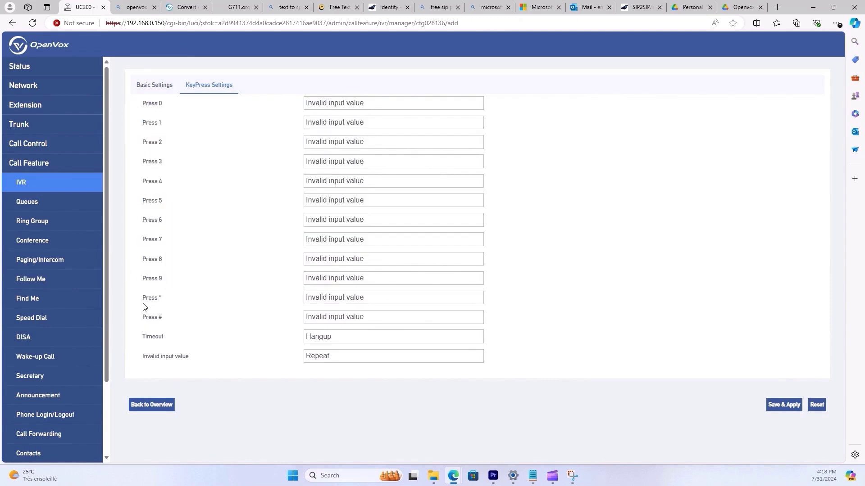
drag(144, 306, 197, 366)
click(130, 325)
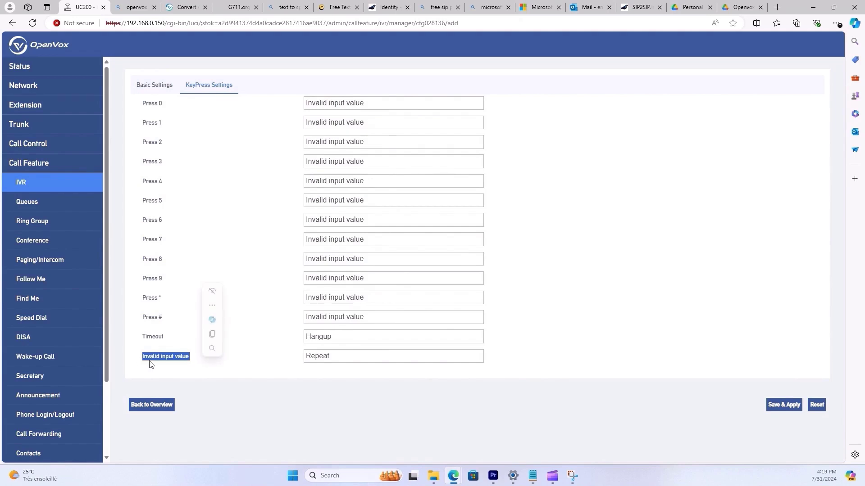
drag(131, 103, 112, 299)
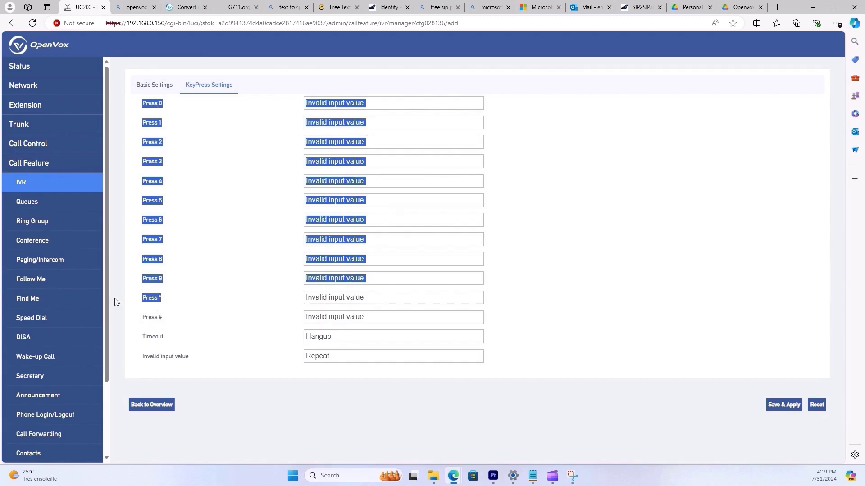
click(135, 199)
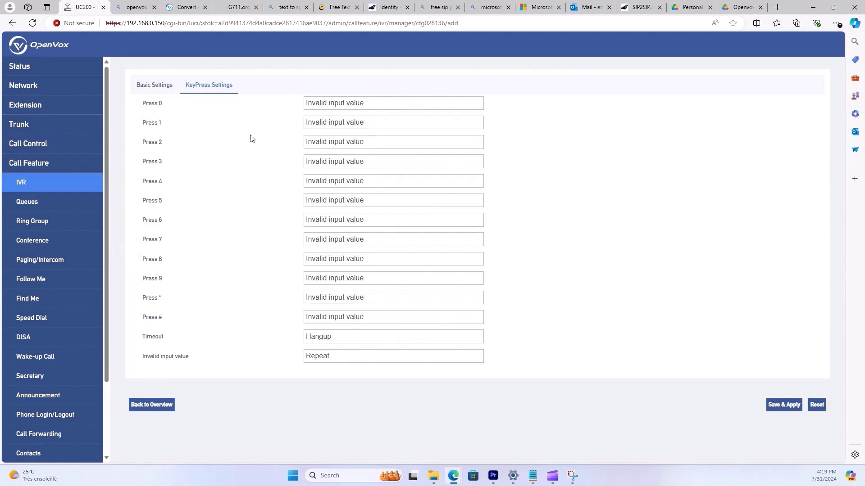
click(360, 356)
click(138, 356)
click(339, 105)
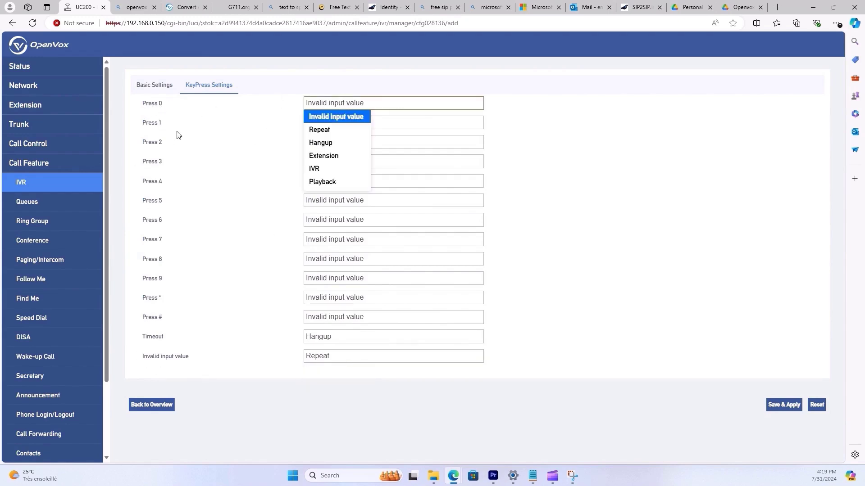
click(138, 128)
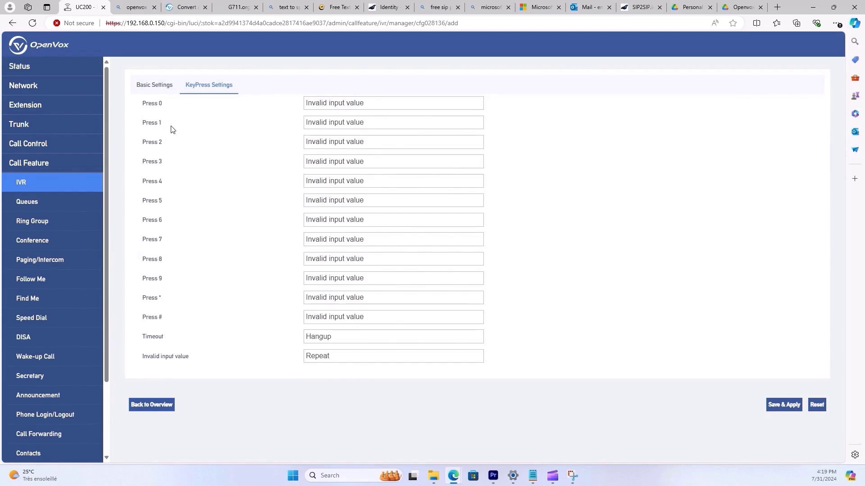
Route key 1 of the new IVR to IVR 7000.
click(331, 123)
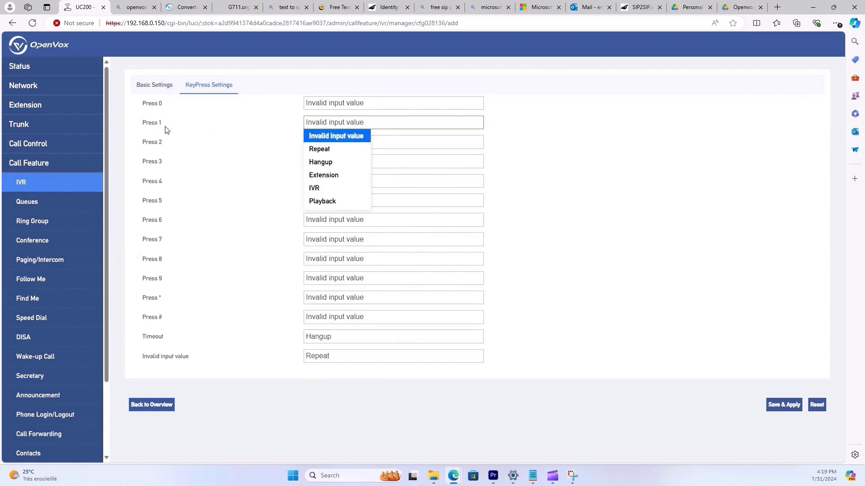
mouse_move(334, 188)
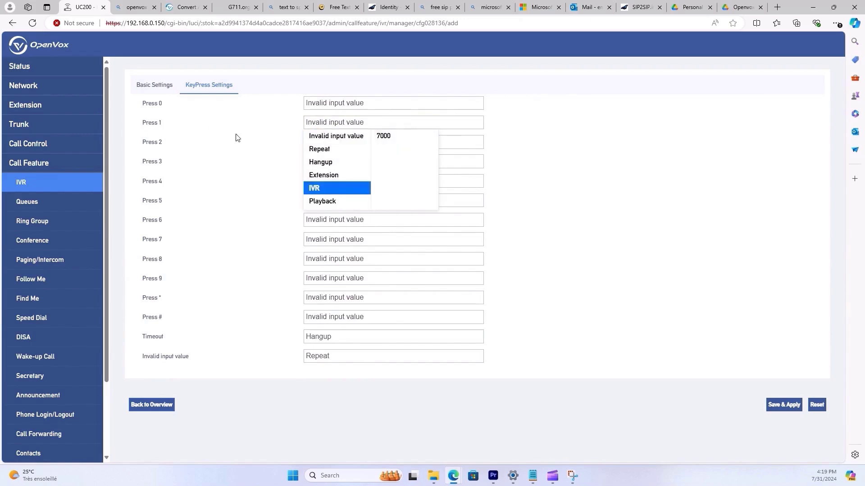
click(397, 143)
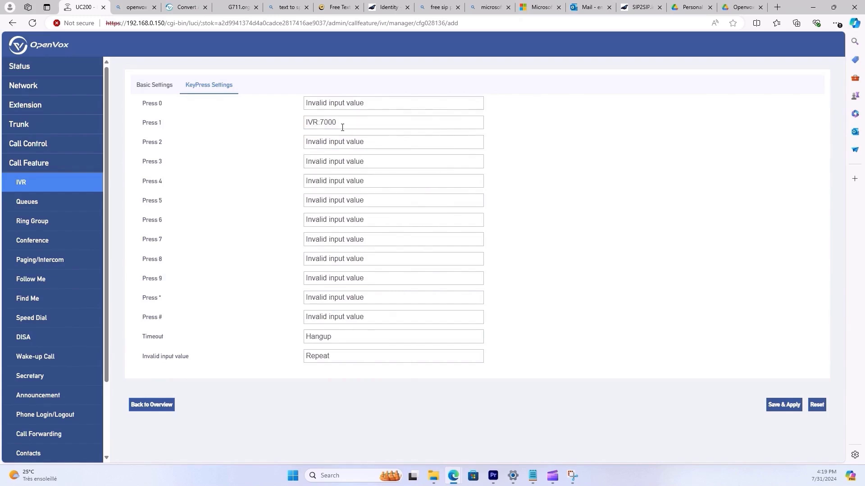
click(343, 122)
click(291, 87)
click(331, 141)
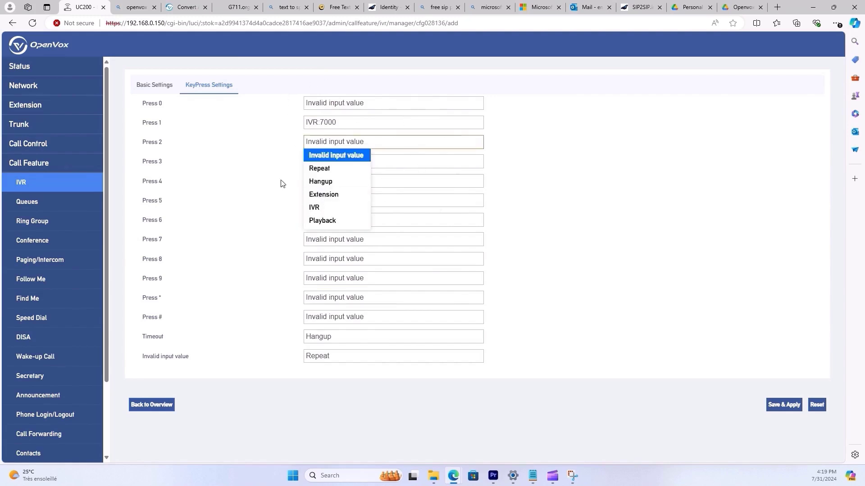
click(342, 208)
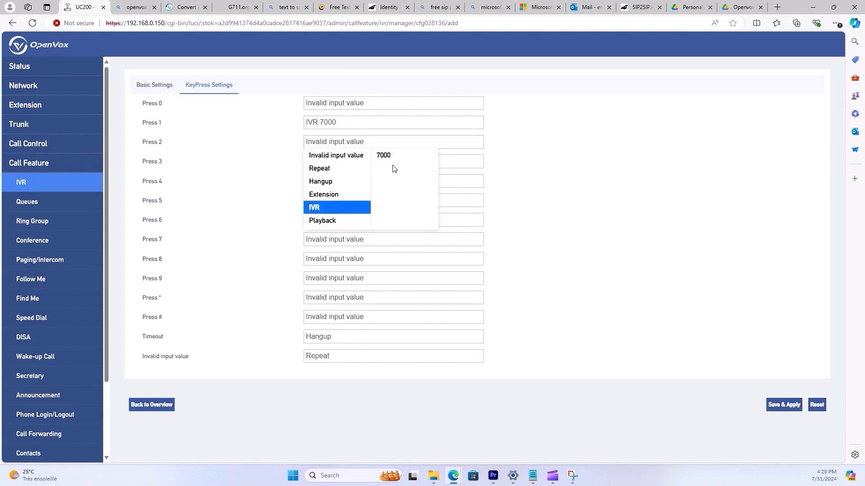
click(138, 161)
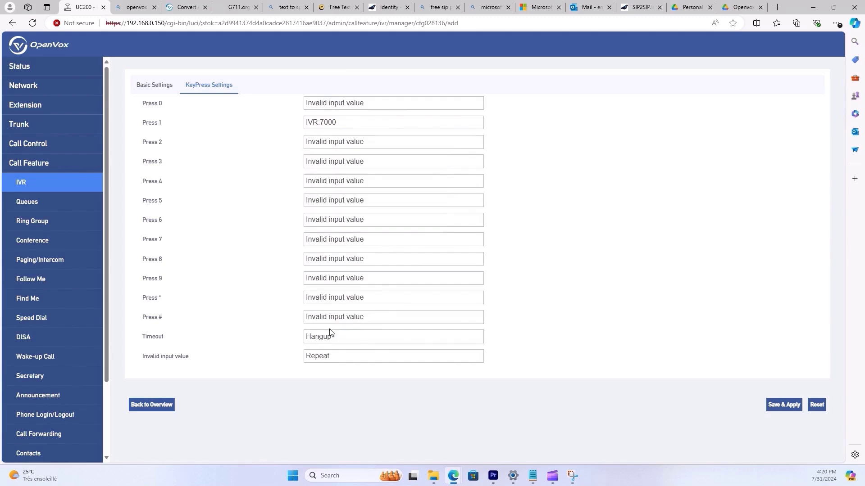
Set the IVR's timeout action to Repeat, then save and apply the new IVR.
click(342, 356)
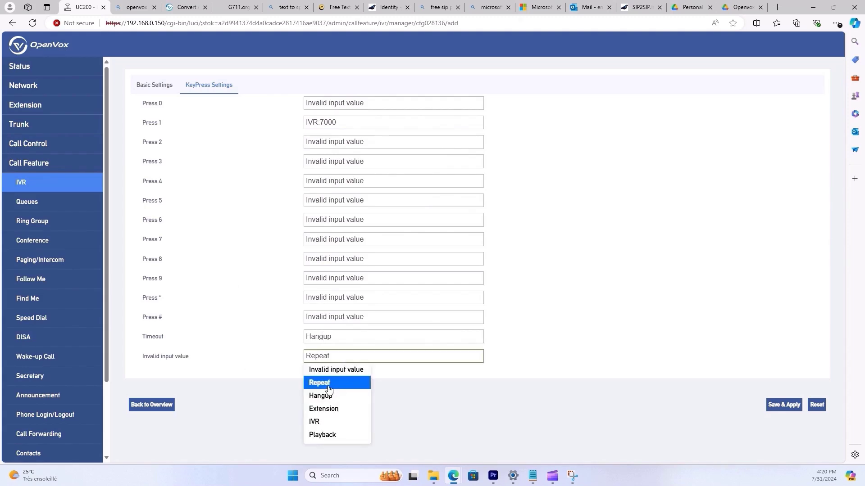
click(318, 339)
drag(142, 337, 170, 338)
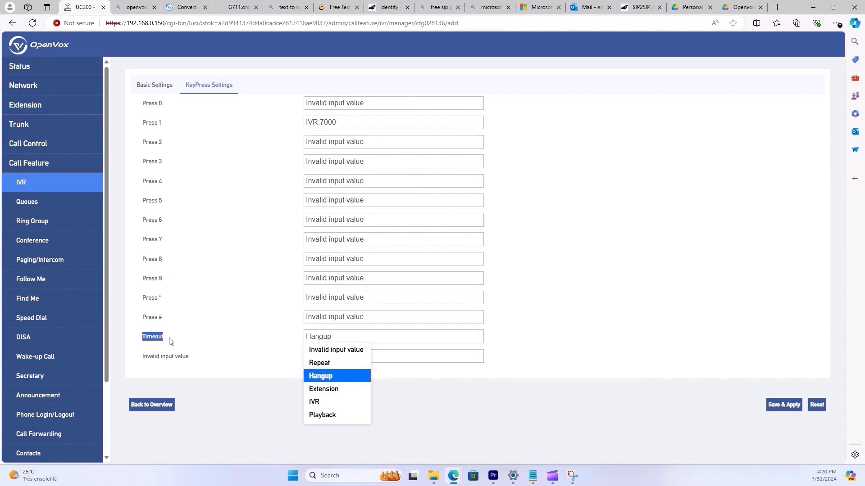
click(170, 341)
click(359, 338)
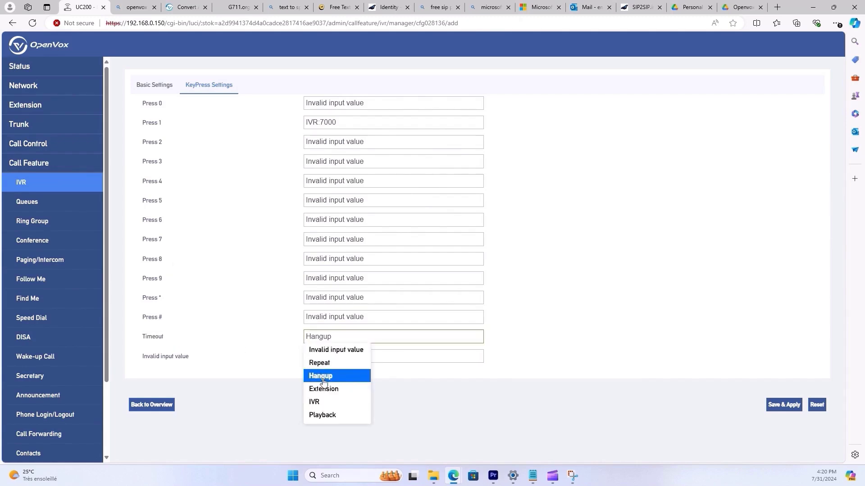
click(326, 363)
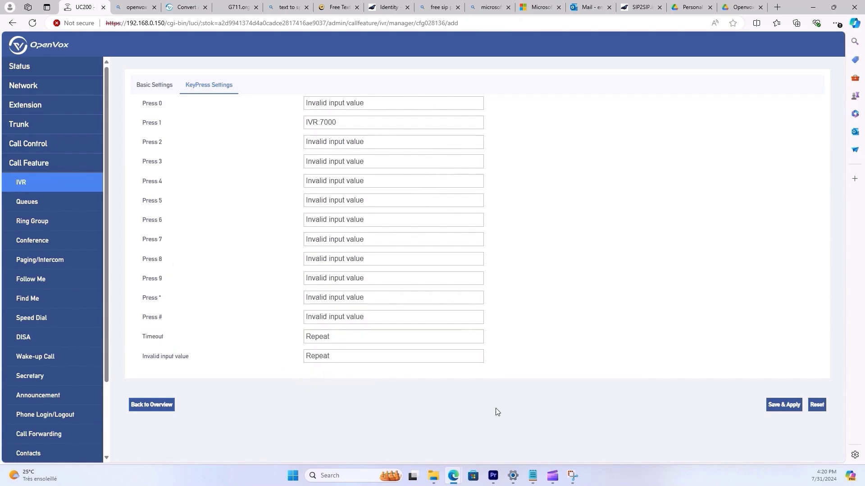
click(781, 407)
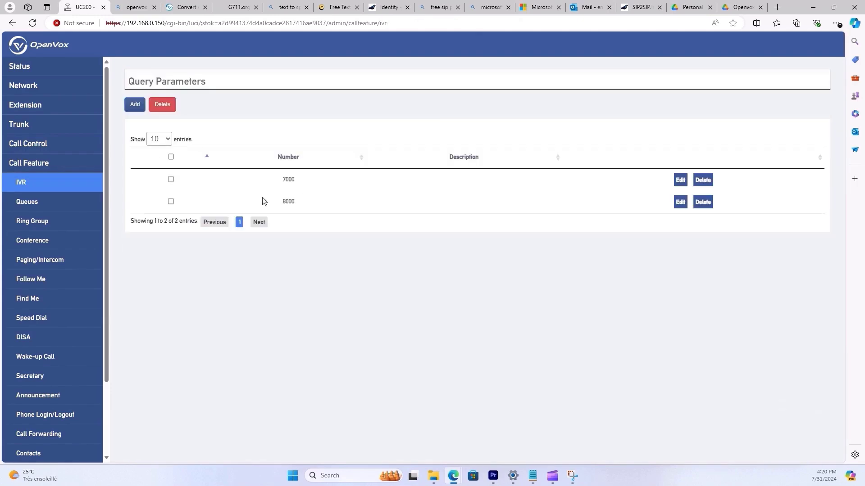
drag(263, 209, 304, 204)
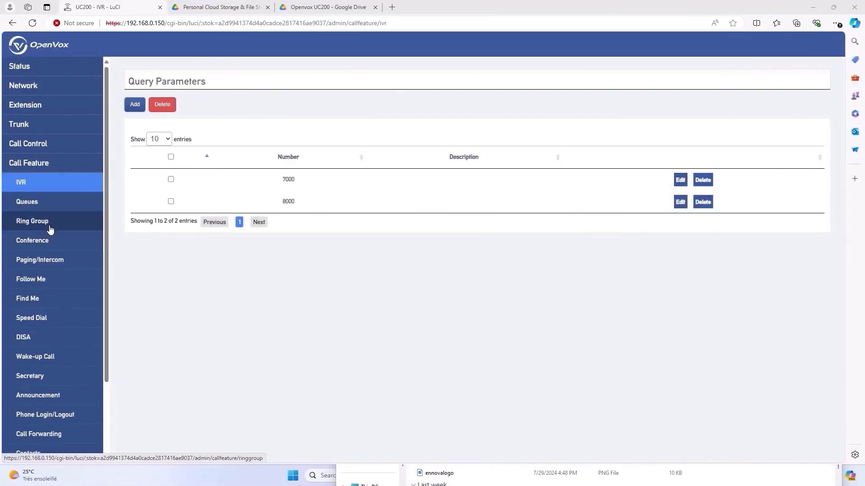
Start a new ring group and set its number to 500.
click(45, 223)
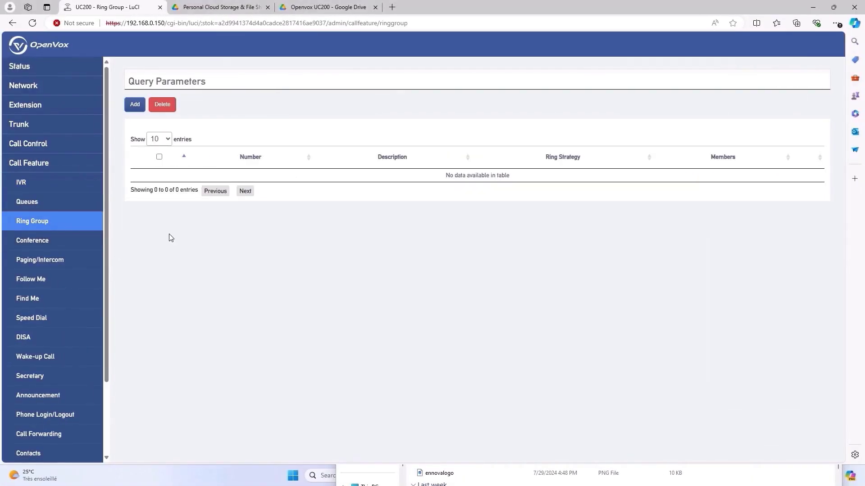
click(136, 108)
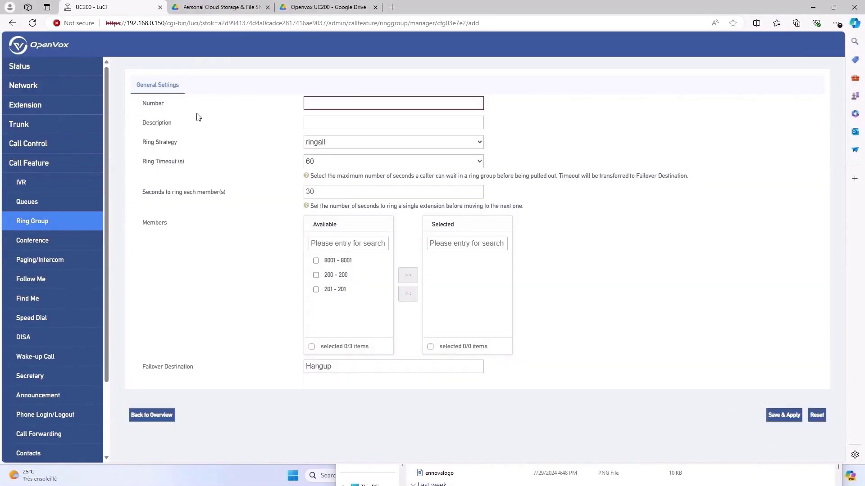
click(321, 103)
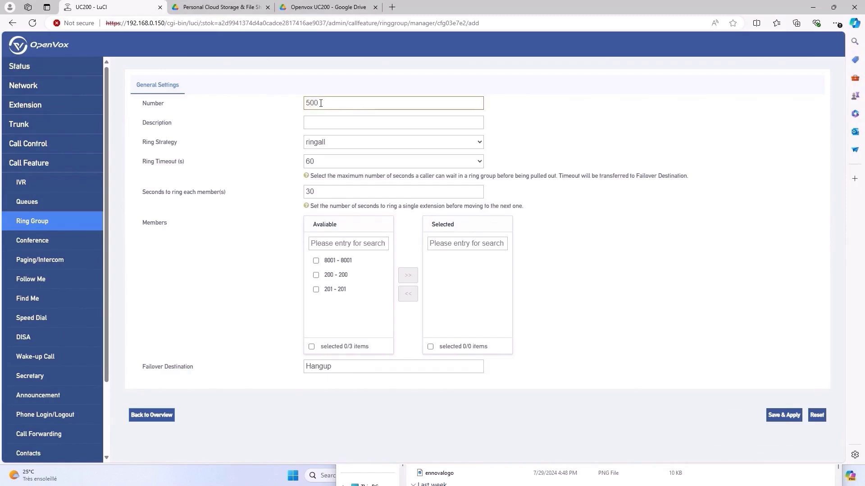
Examine the ring group's ring strategy options, ring timeout options and seconds to ring each member.
click(316, 142)
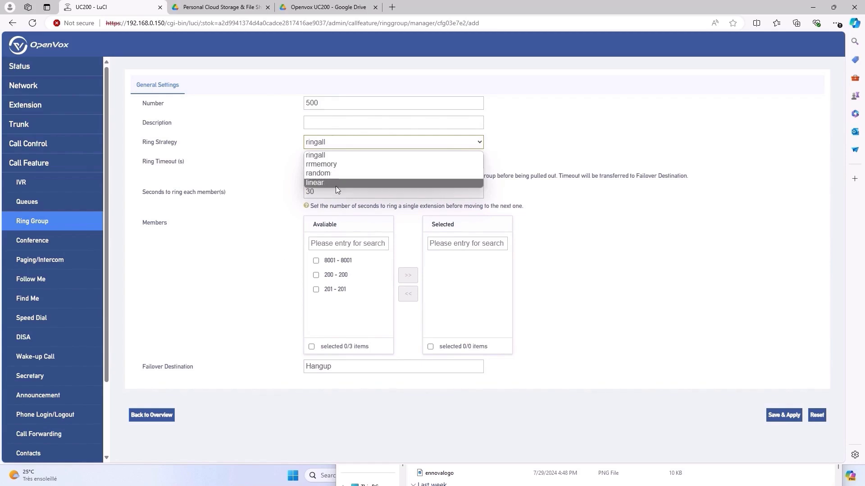
click(289, 169)
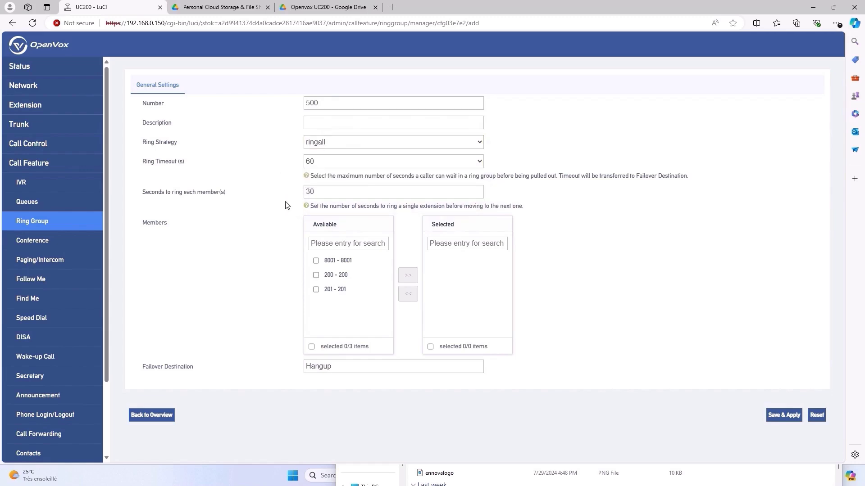
click(317, 162)
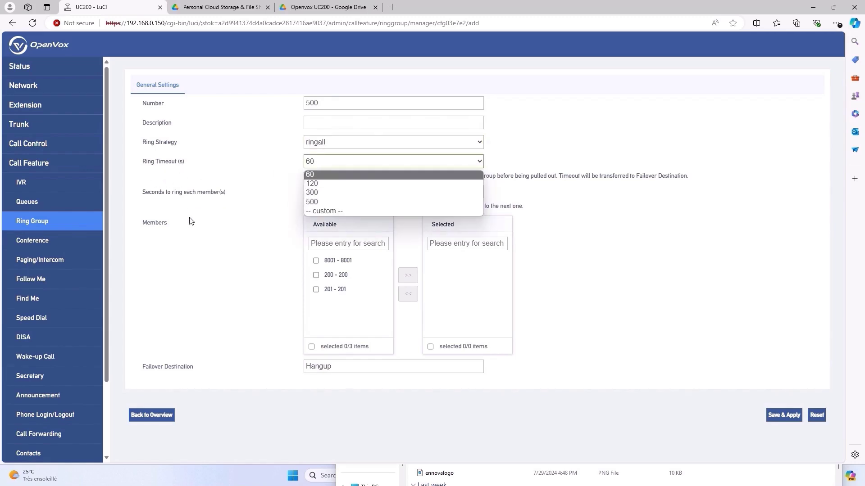
click(147, 165)
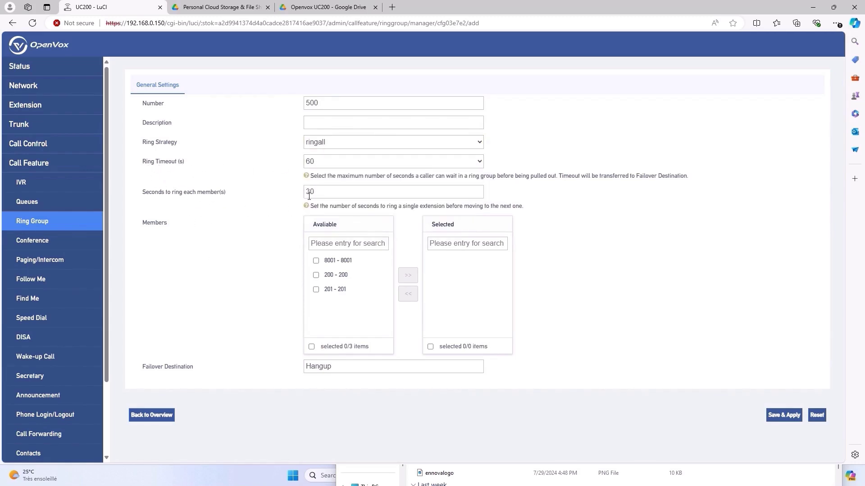
drag(315, 193, 239, 200)
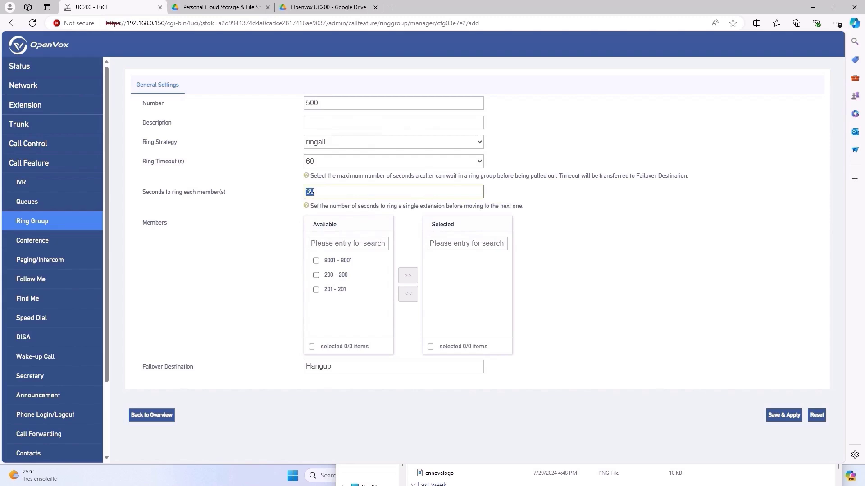
click(296, 214)
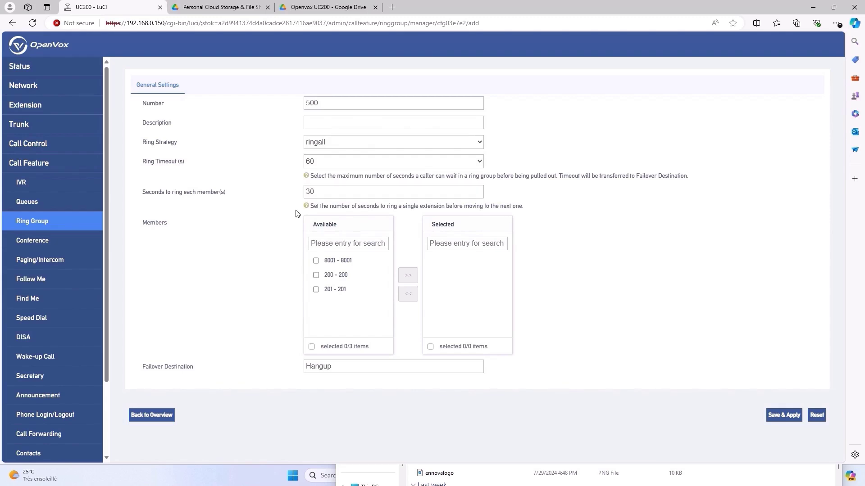
Add extensions 8001, 200 and 201 as members of the ring group, then save and apply it.
click(315, 261)
click(315, 275)
click(316, 290)
click(407, 274)
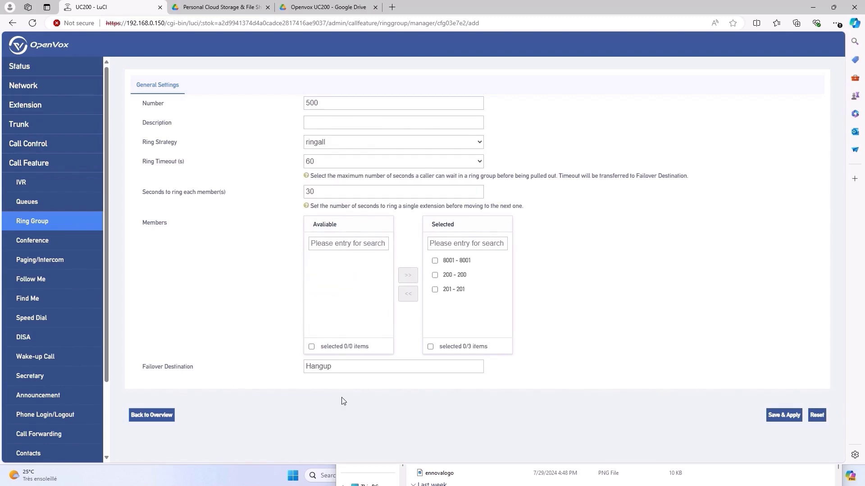
click(323, 368)
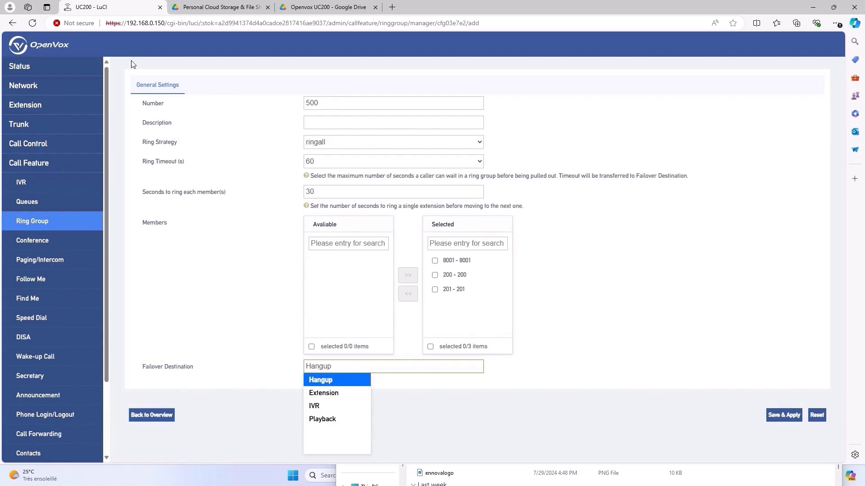
drag(142, 163, 181, 162)
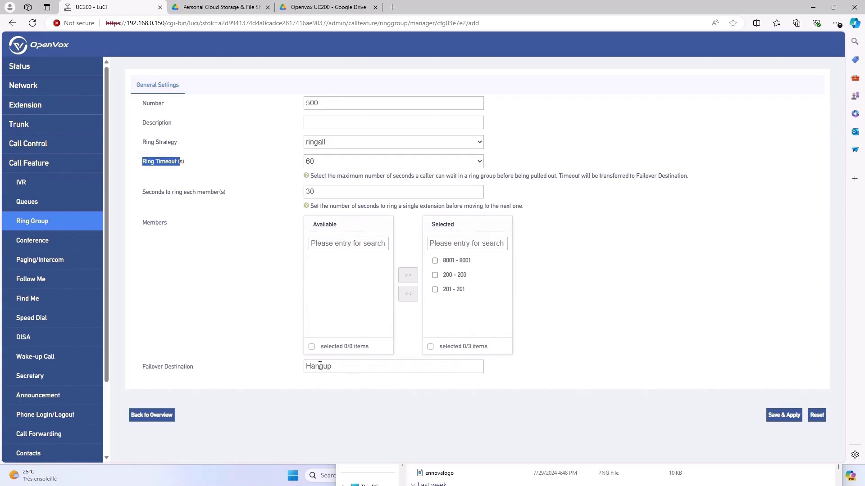
click(794, 416)
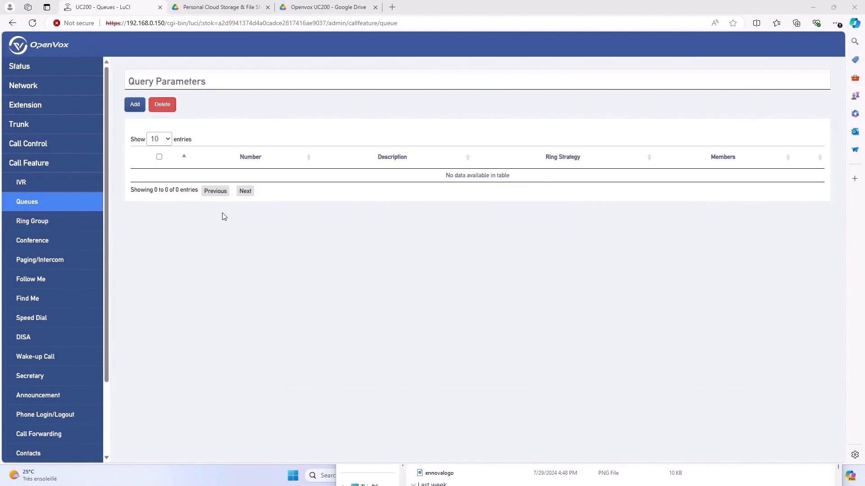
Start a new call queue and set its queue number to 6000.
click(135, 105)
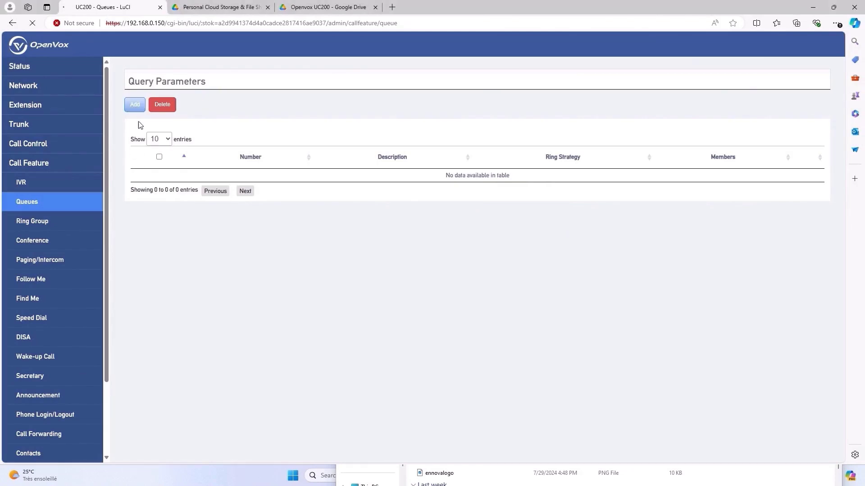
click(312, 102)
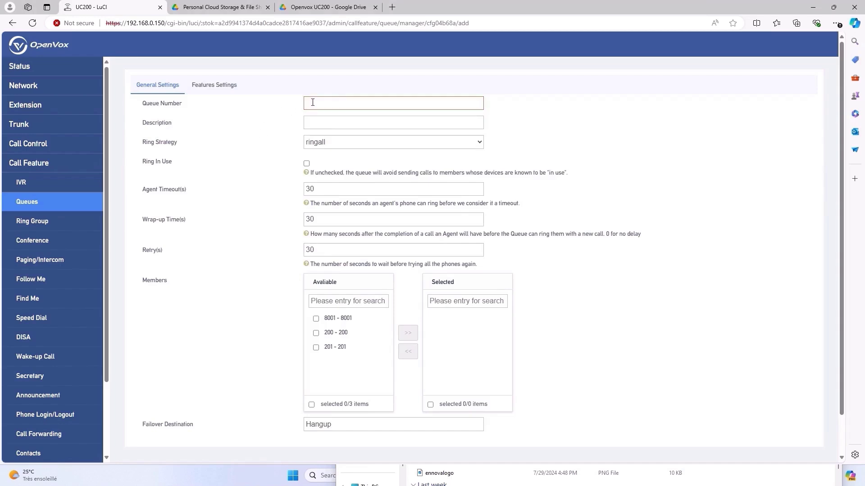
text(6000)
click(322, 122)
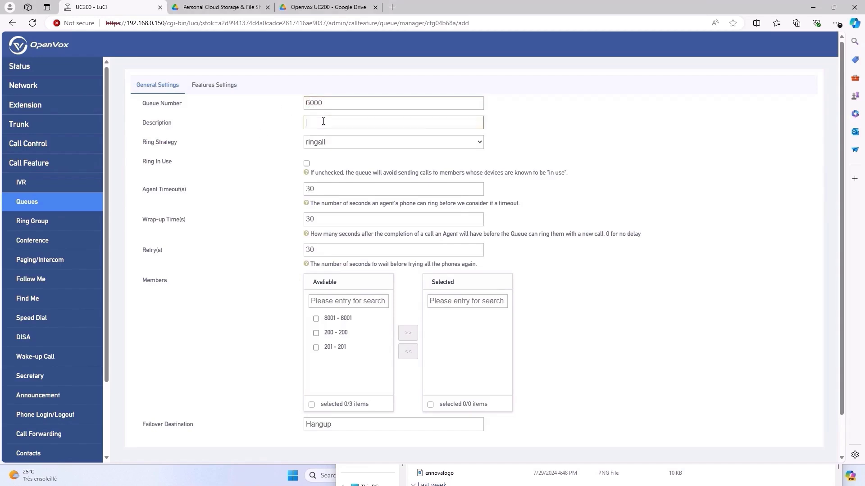
Set the queue's ring strategy to linear and check the description of the Ring In Use option.
click(325, 144)
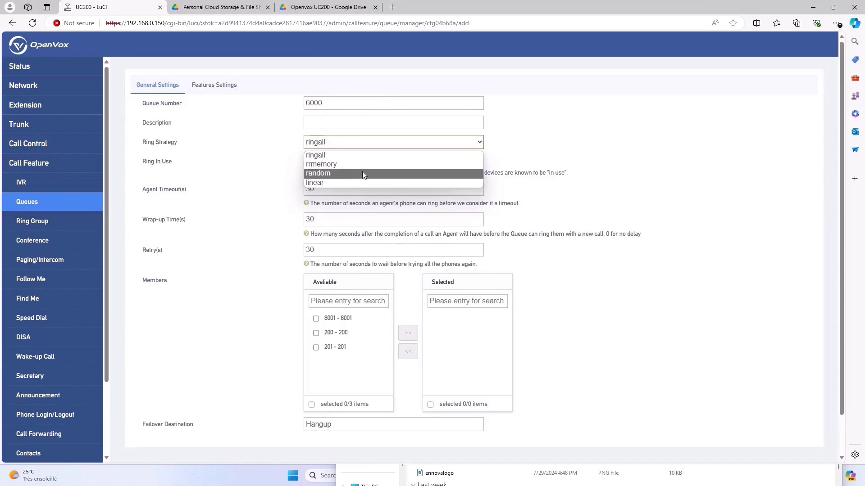
click(264, 185)
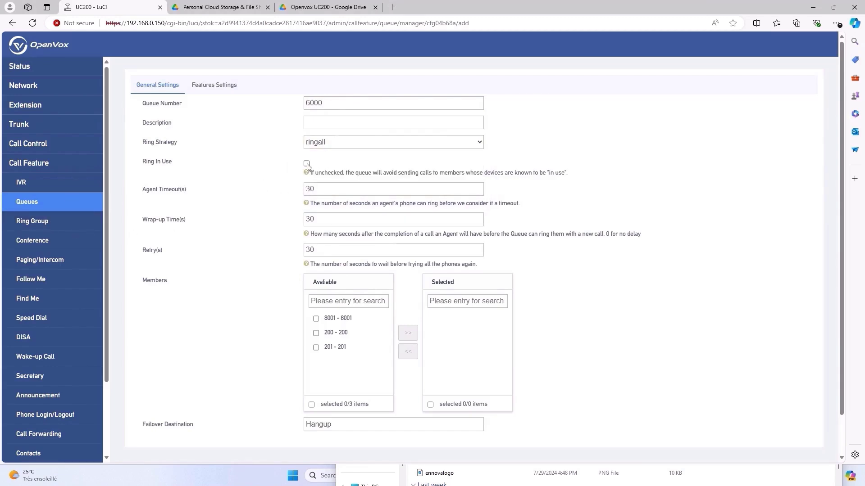
click(318, 141)
click(327, 184)
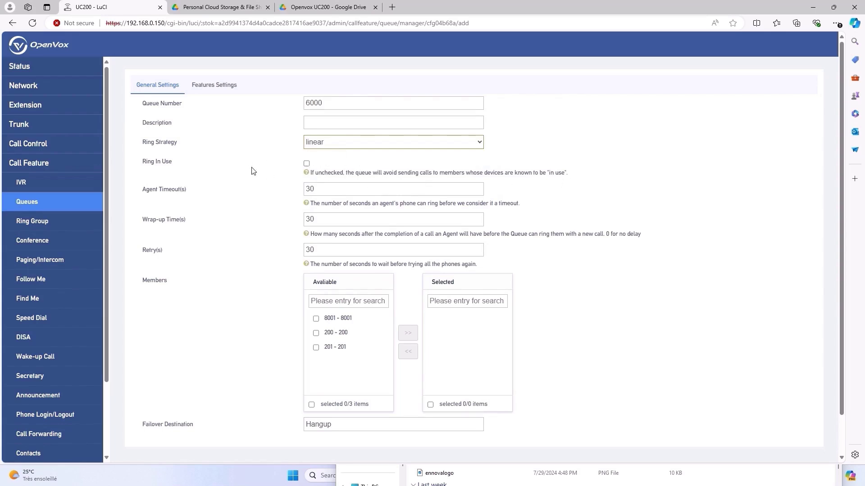
drag(549, 174, 559, 174)
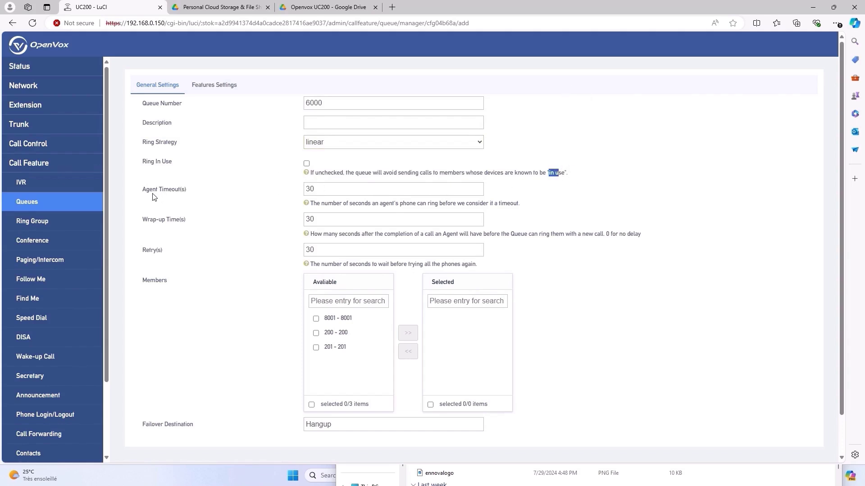
Review the queue's agent timeout and wrap-up time, and add extensions 8001, 200 and 201 as its members.
key(Tab)
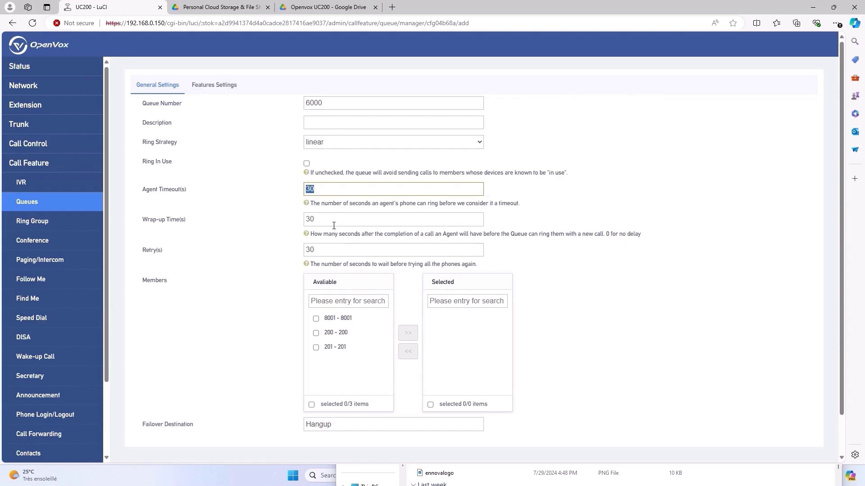
key(Tab)
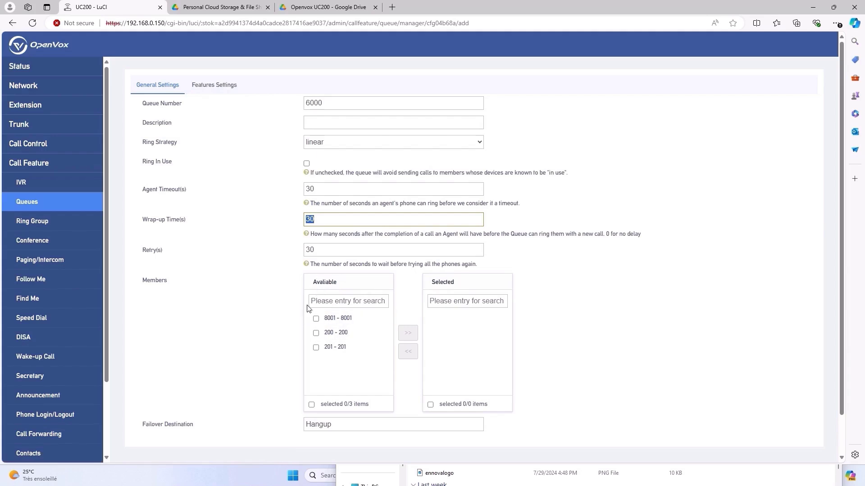
click(316, 318)
click(316, 333)
click(316, 348)
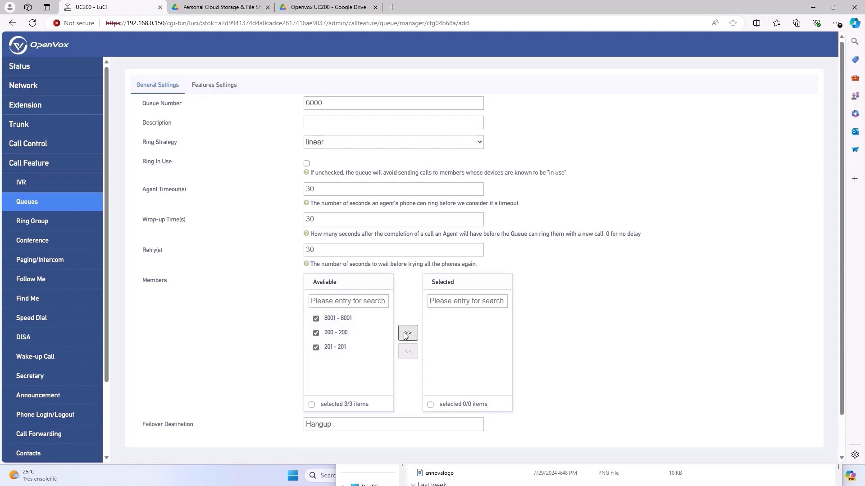
click(407, 334)
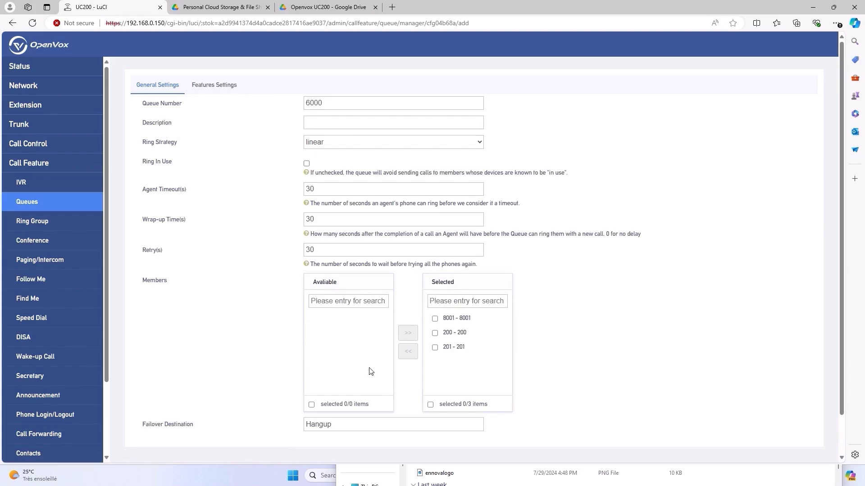
Check the queue's failover destination choices and the music on hold options in its features settings.
click(344, 424)
scroll(224, 423, down, 2)
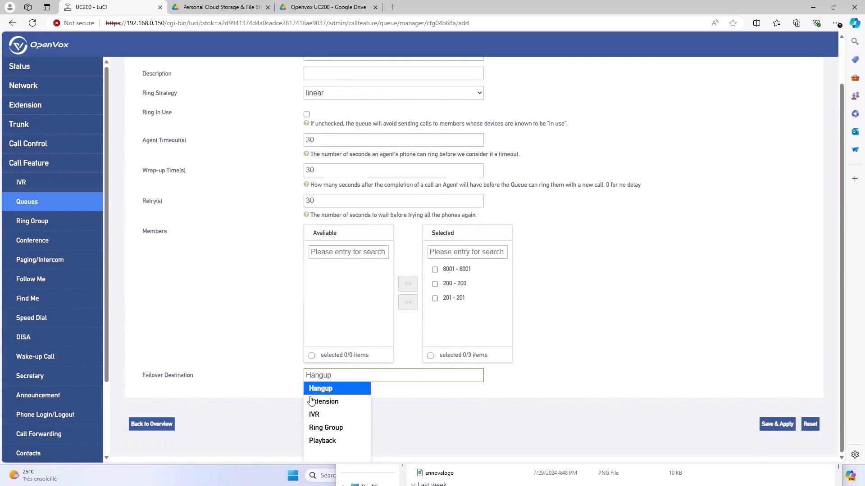
click(407, 388)
scroll(192, 266, up, 1)
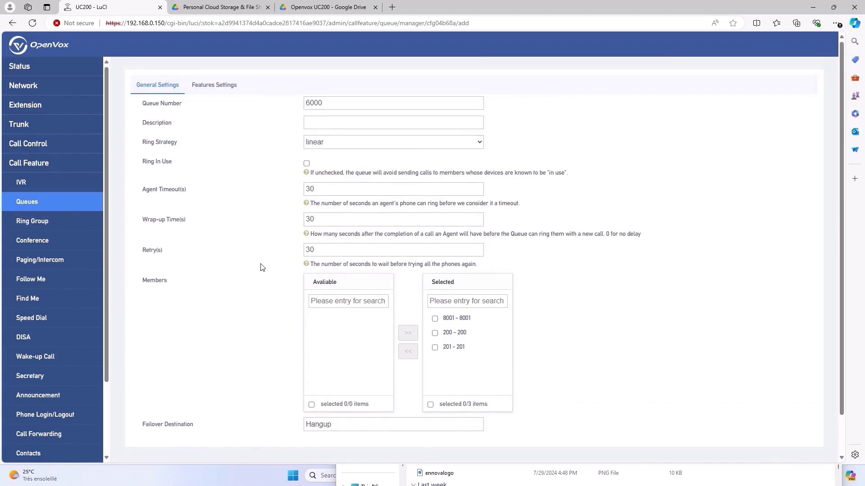
click(201, 88)
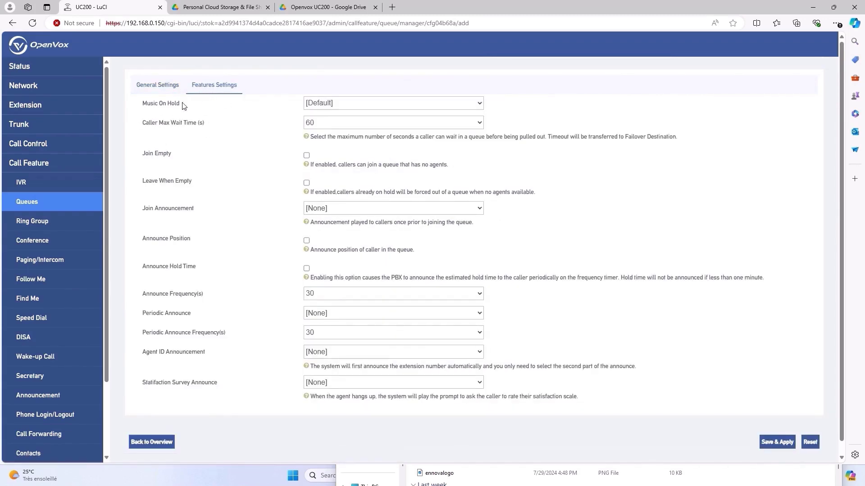
click(332, 103)
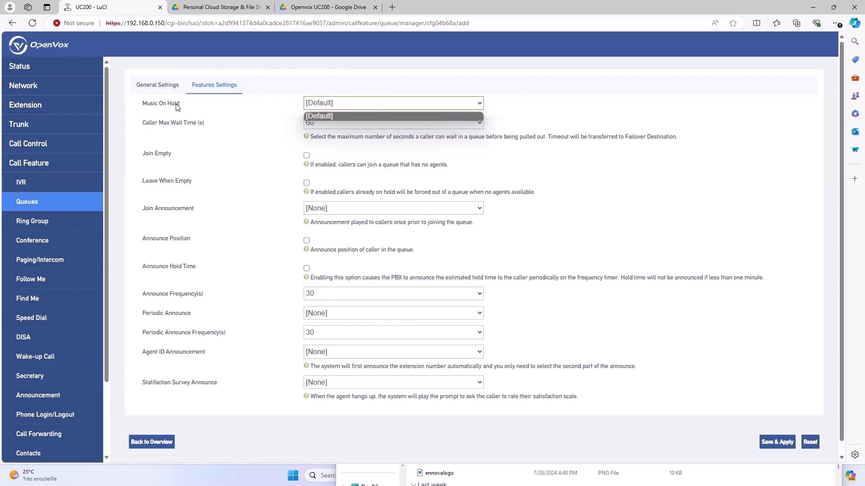
click(280, 110)
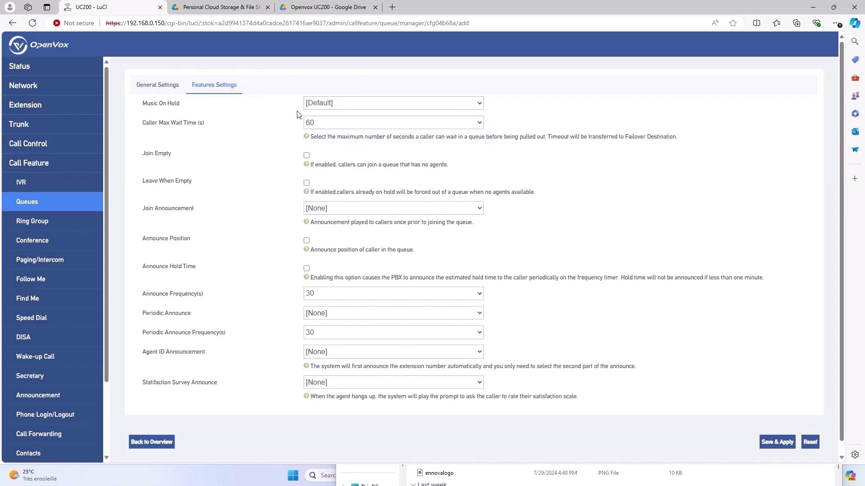
Start a new music on hold entry in the voice prompts settings.
scroll(36, 235, down, 2)
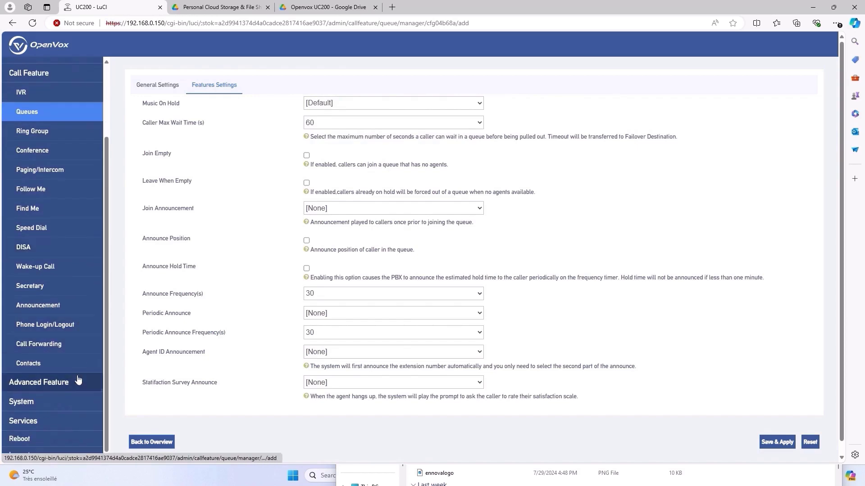
click(67, 382)
scroll(45, 342, down, 3)
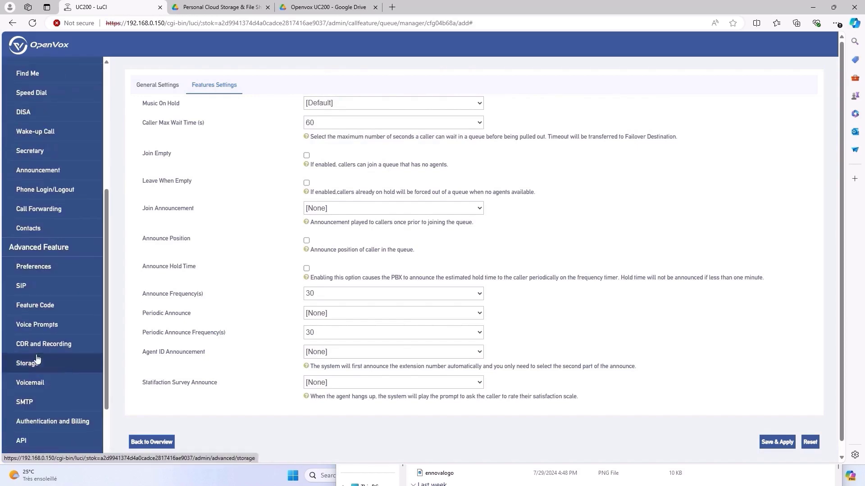
click(46, 333)
click(200, 67)
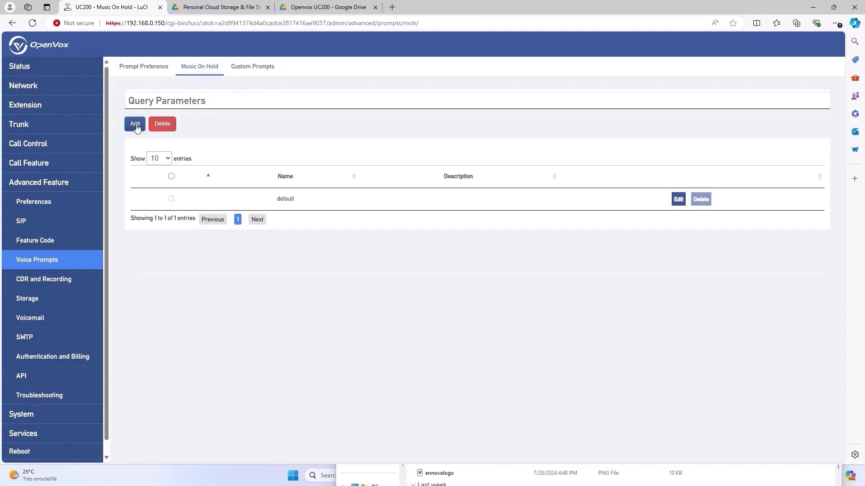
click(135, 124)
Name the music on hold entry calm, add engchoice_G711.org_.wav to its file list, then save and apply it.
click(316, 200)
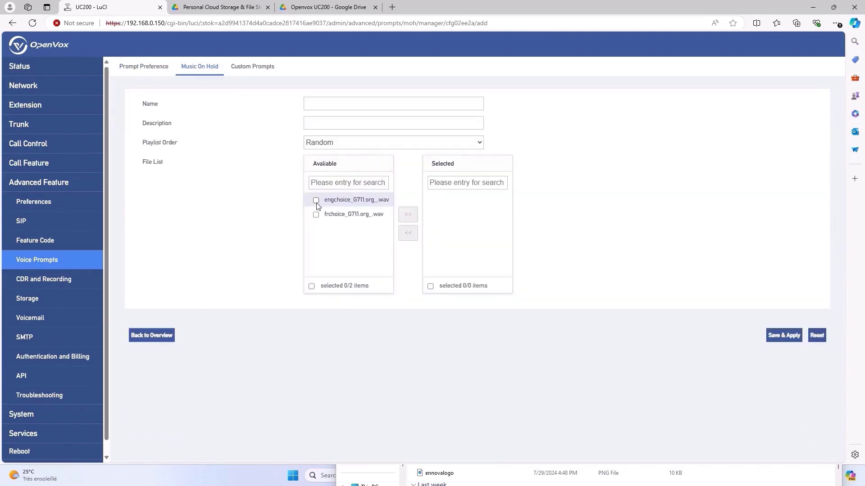
click(322, 107)
click(324, 130)
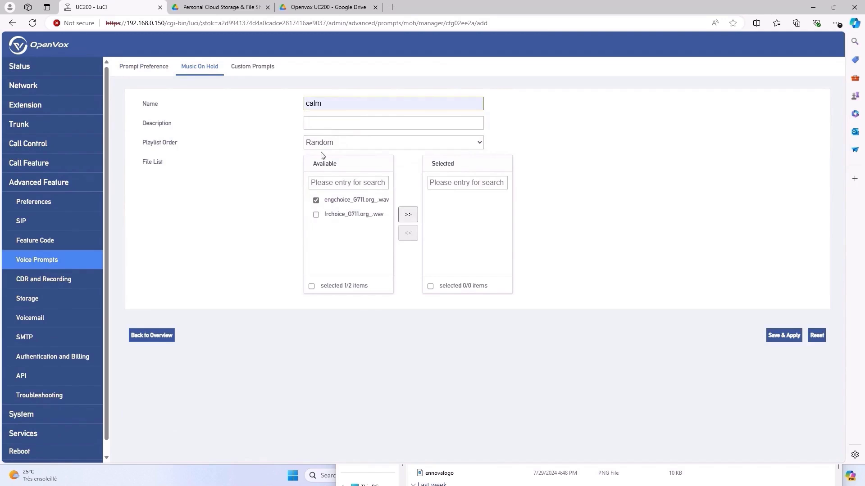
click(333, 142)
click(334, 142)
click(408, 215)
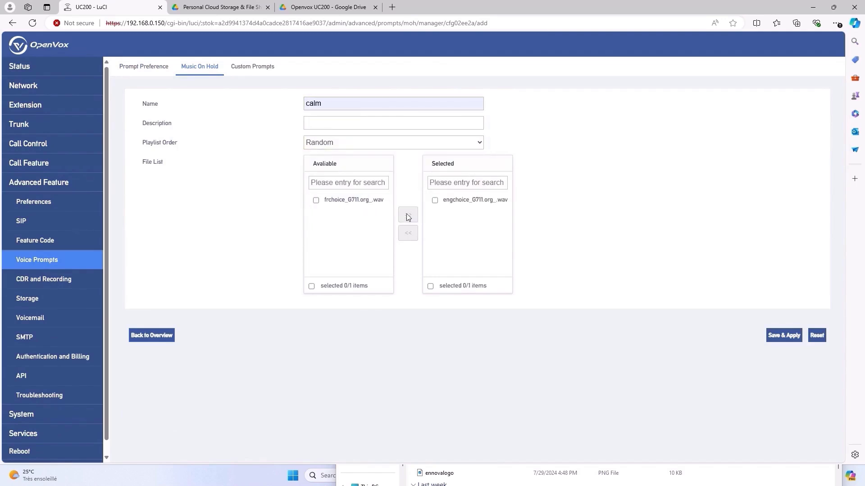
click(780, 339)
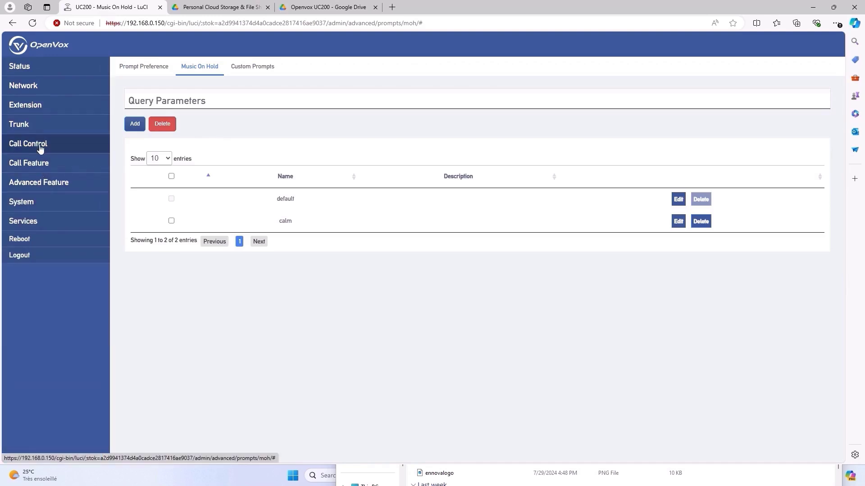
Start a new call queue and set its music on hold to calm in the features settings.
mouse_move(40, 165)
click(40, 202)
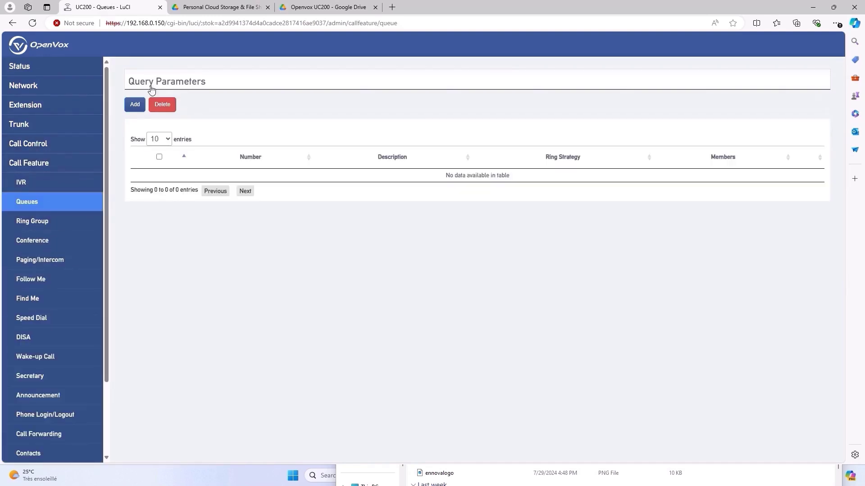
click(136, 104)
click(215, 87)
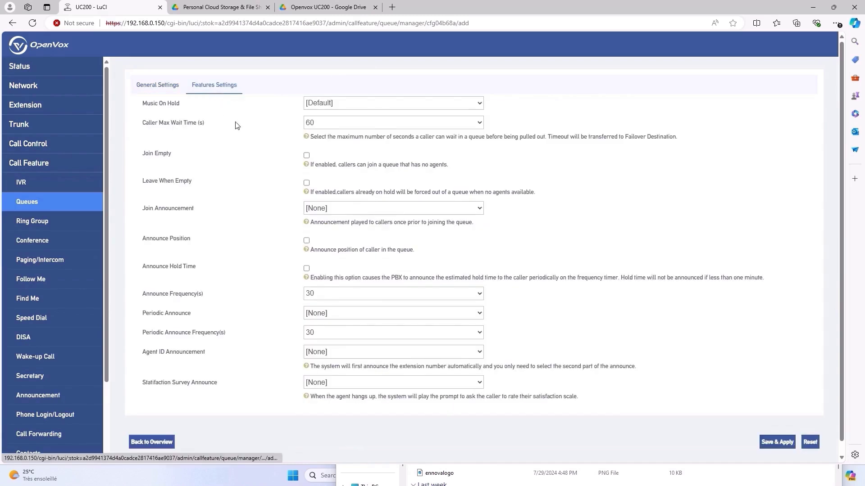
click(329, 106)
click(327, 123)
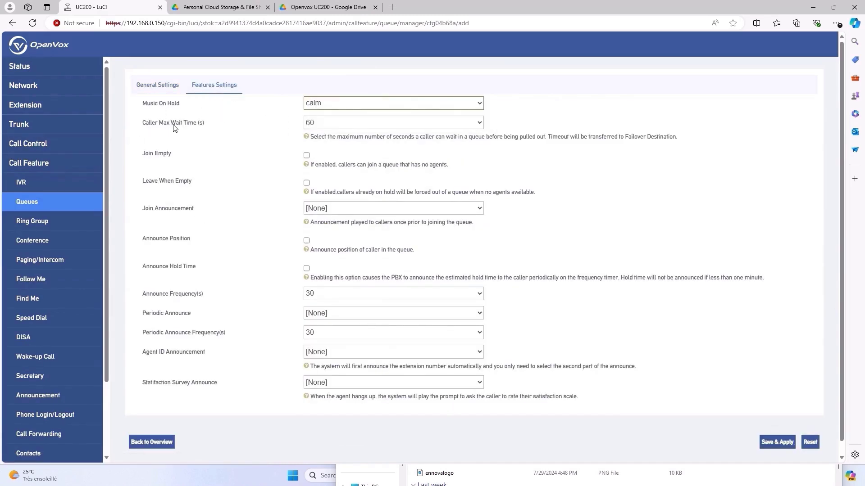
Examine the queue's caller max wait time, join announcement options and satisfaction survey announcement setting.
drag(143, 123, 196, 124)
click(186, 149)
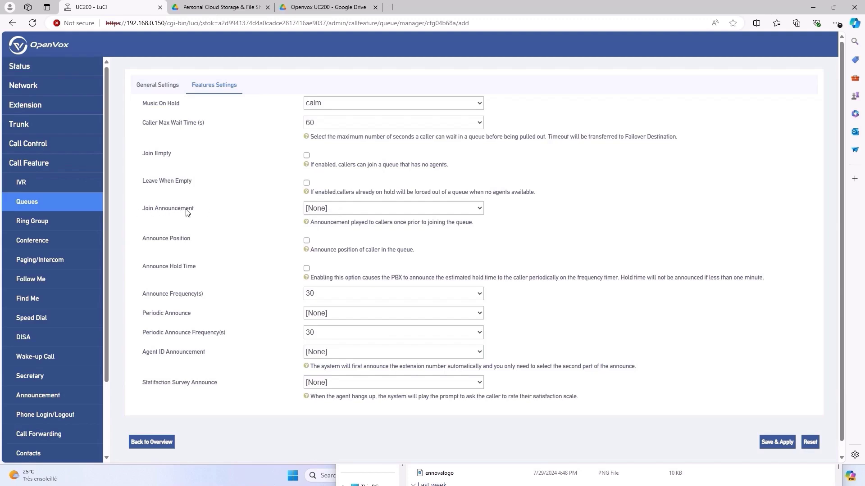
click(342, 210)
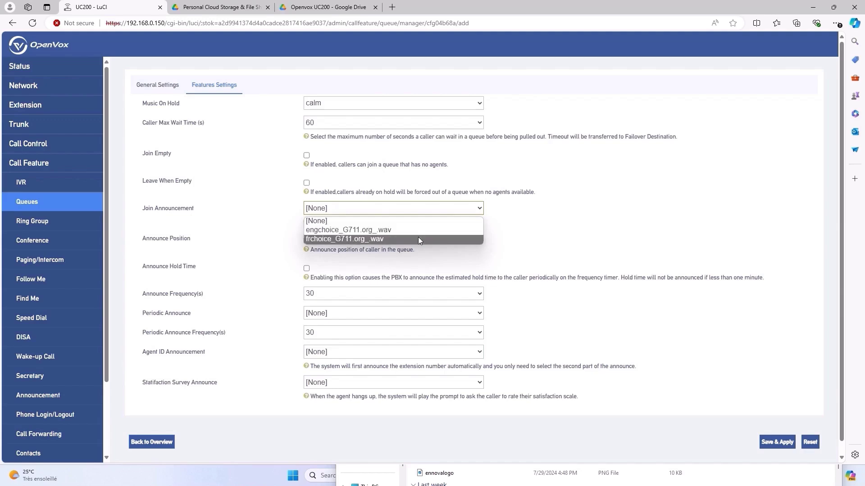
click(279, 215)
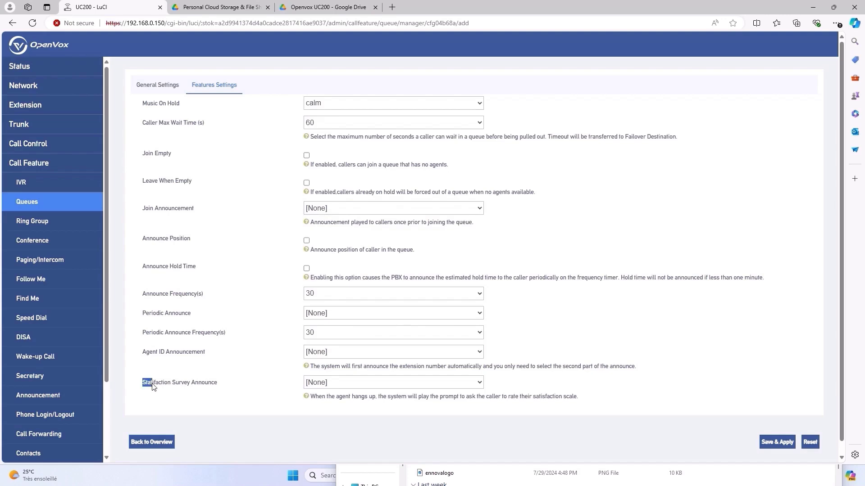
drag(153, 386, 217, 386)
drag(143, 387, 183, 384)
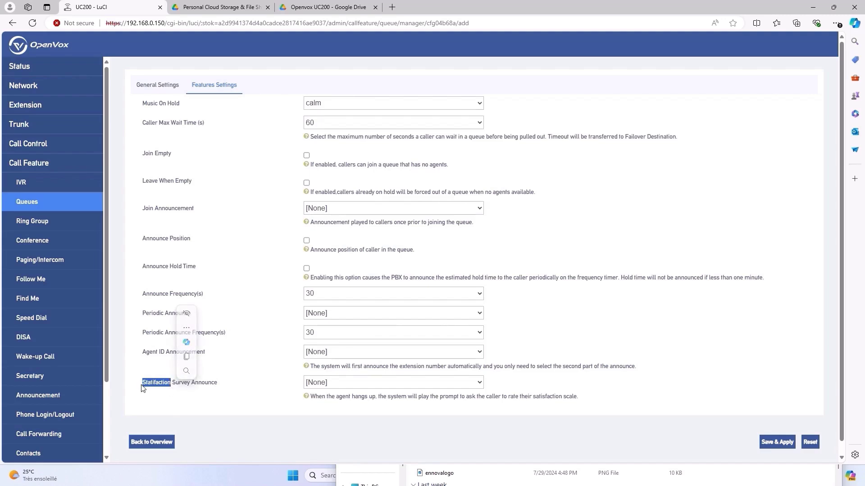